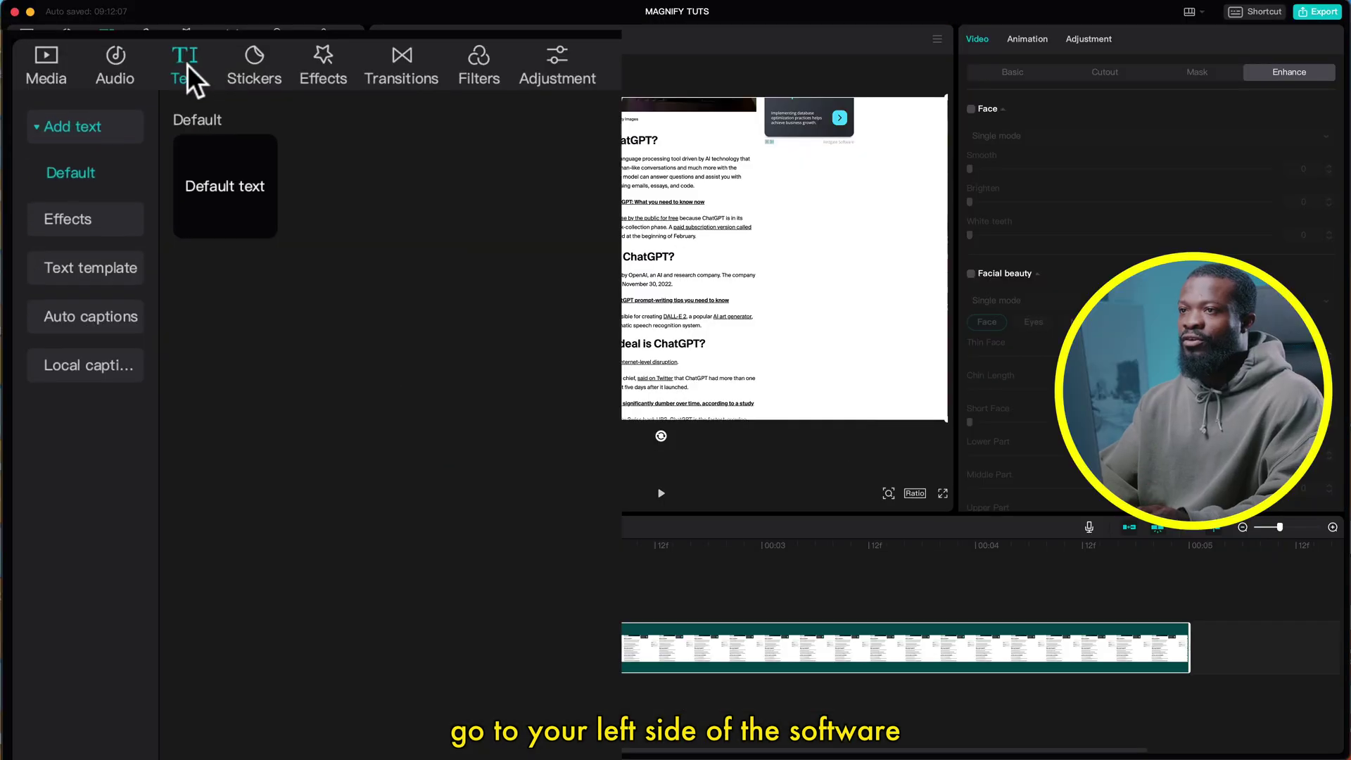
Add a Default text clip at 00:00 and stretch it to the screenshot's five-second length
click(219, 198)
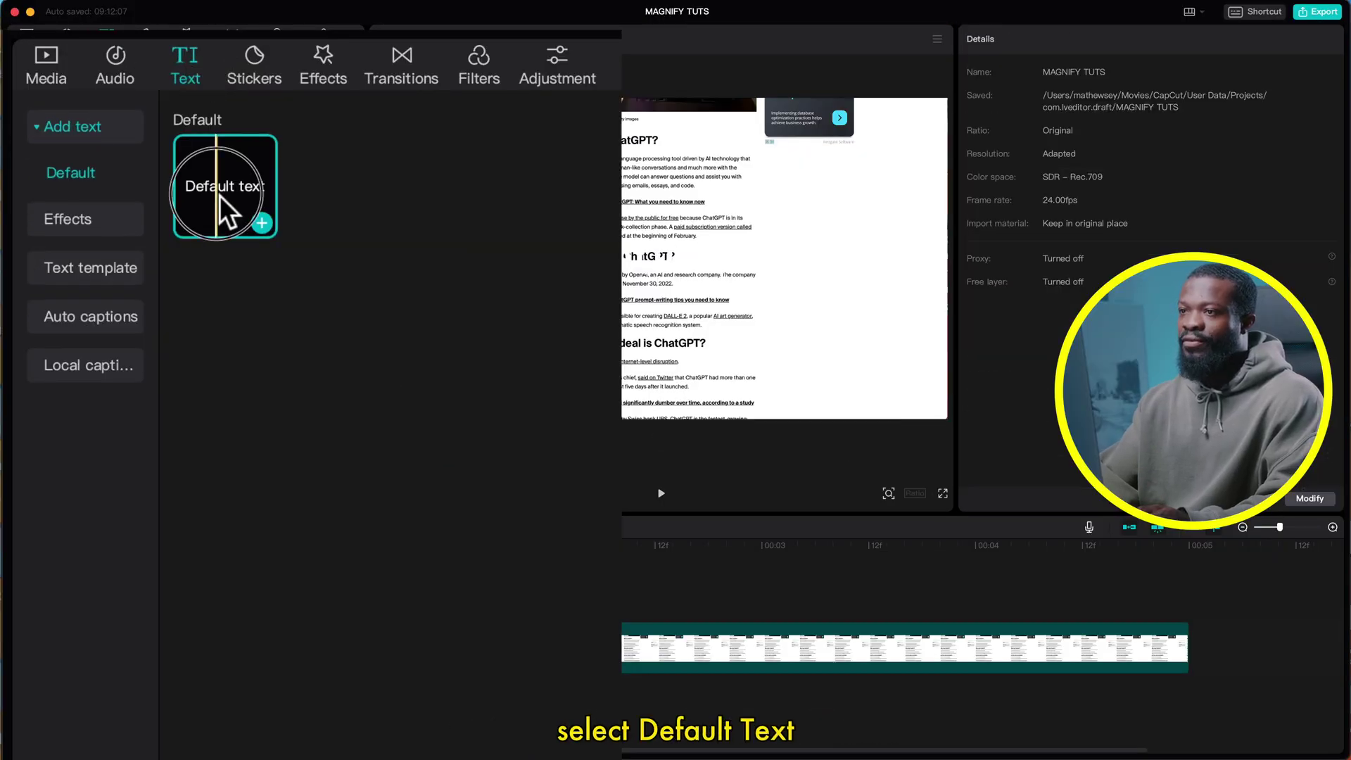
drag(220, 196, 129, 609)
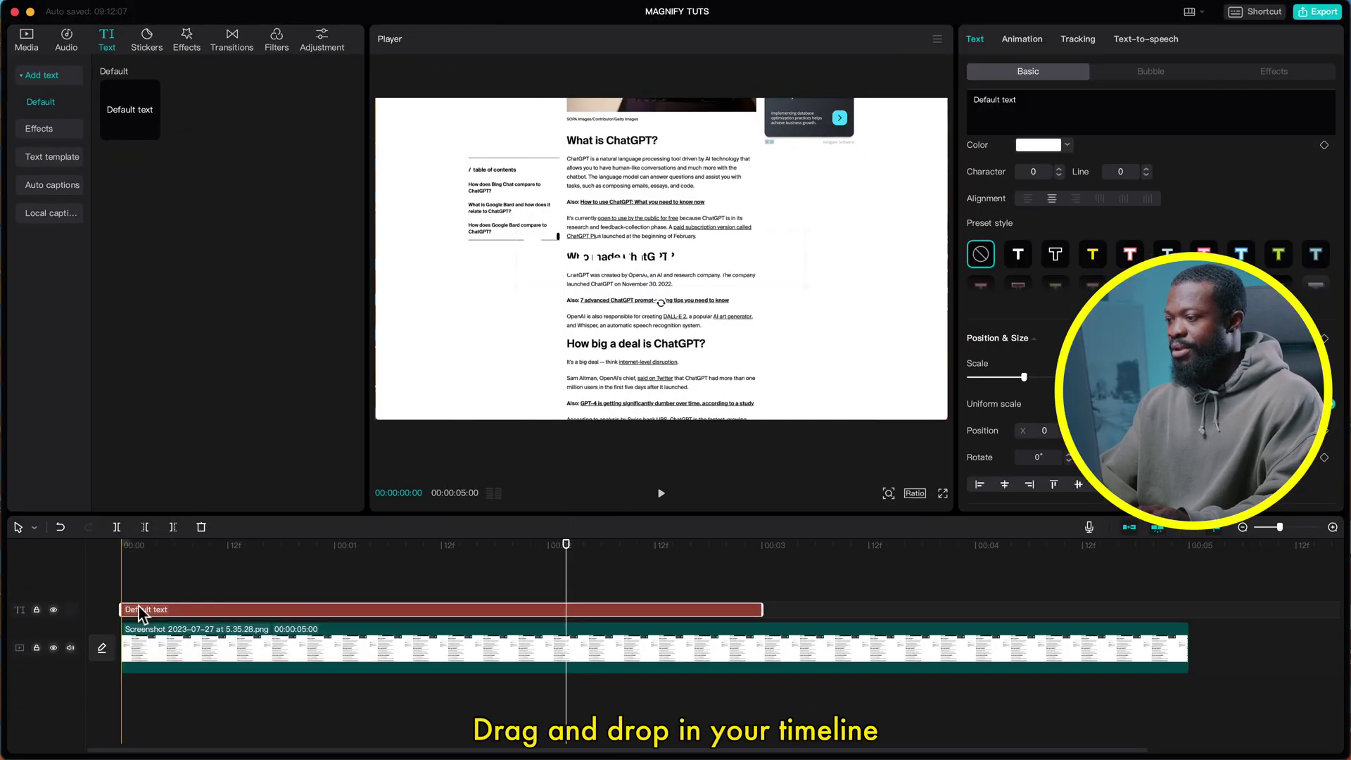
drag(762, 609, 1160, 597)
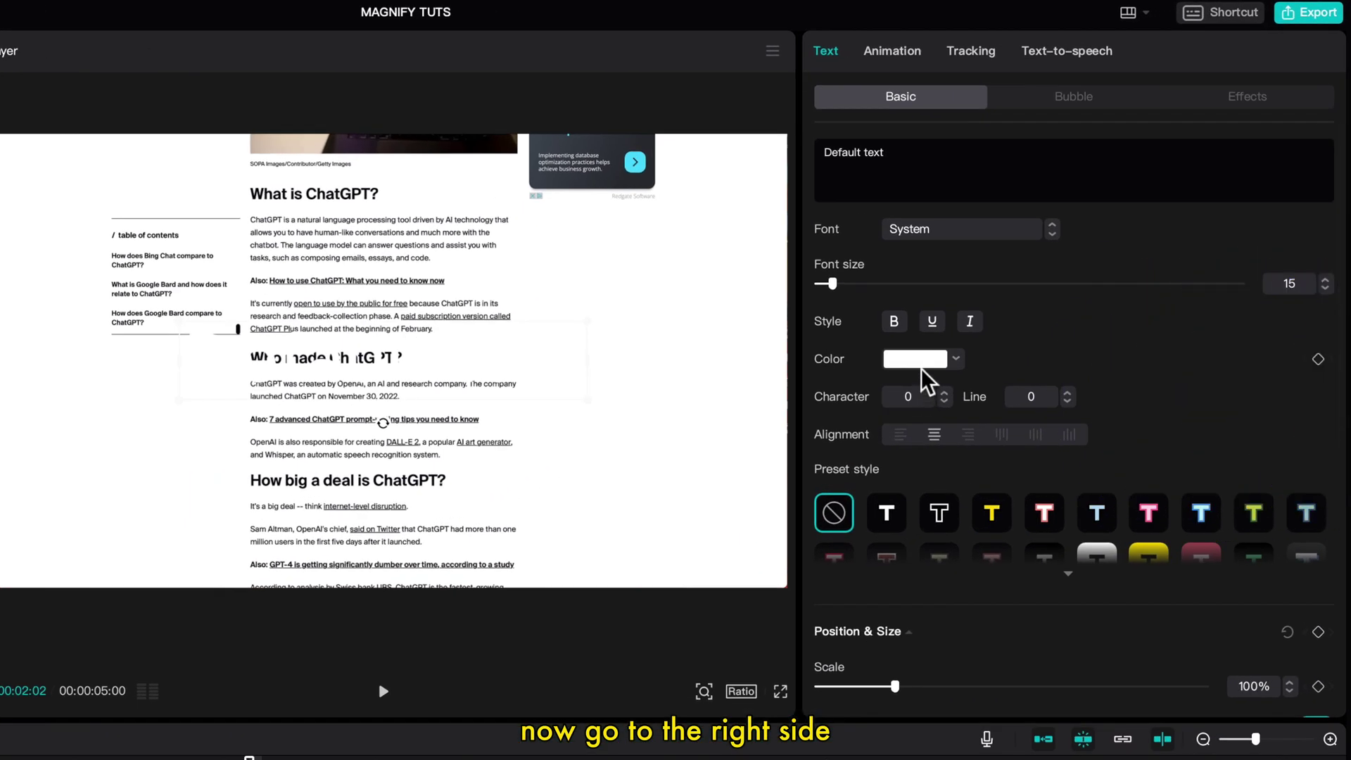
Make the text orange, replace it with '__', and move it onto the first paragraph
click(1041, 260)
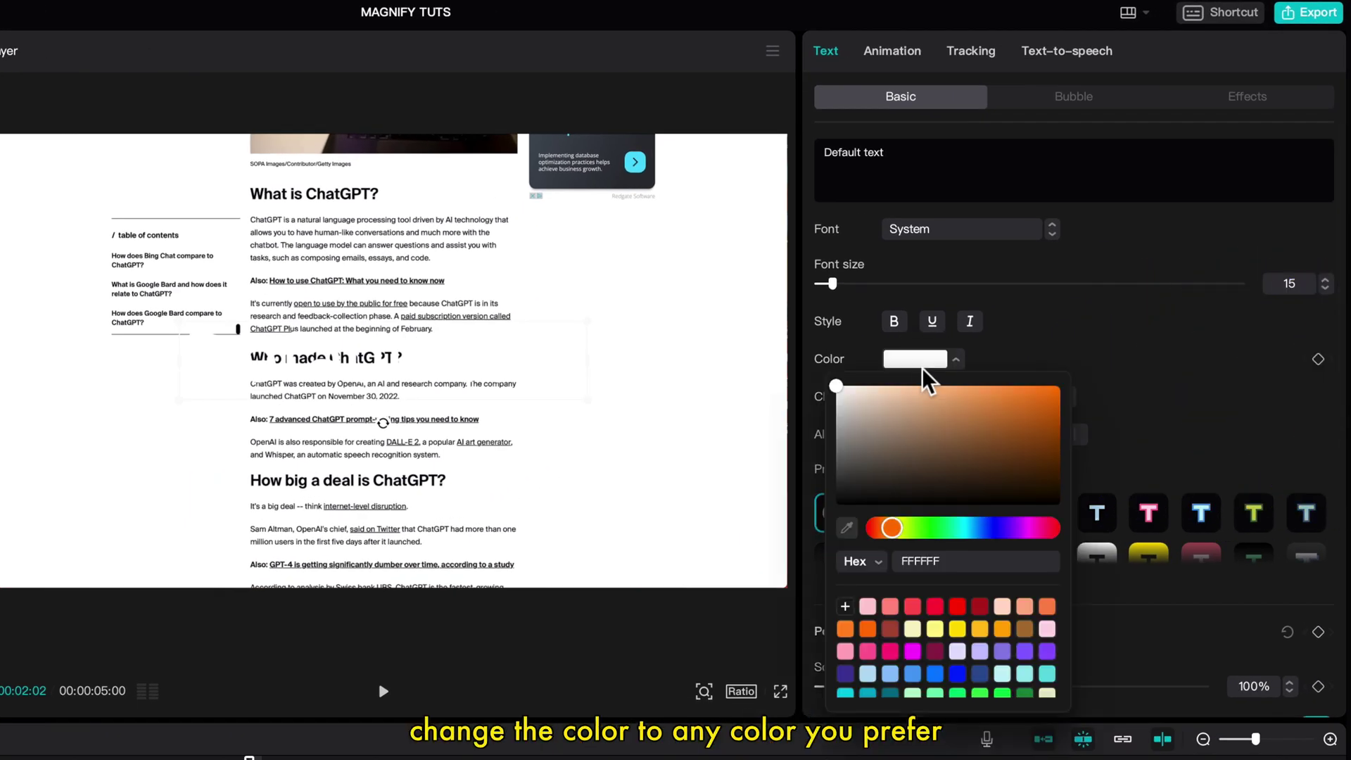
click(846, 631)
click(814, 146)
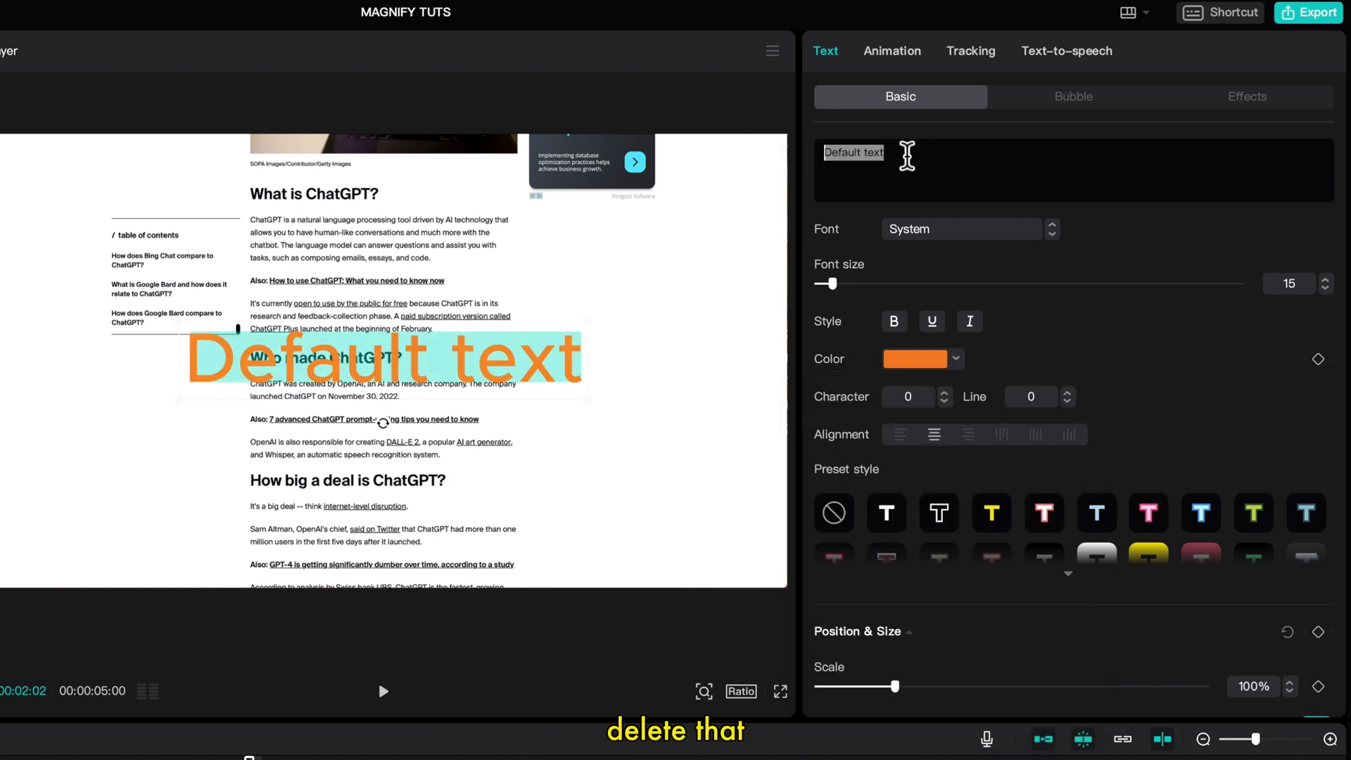
text(__)
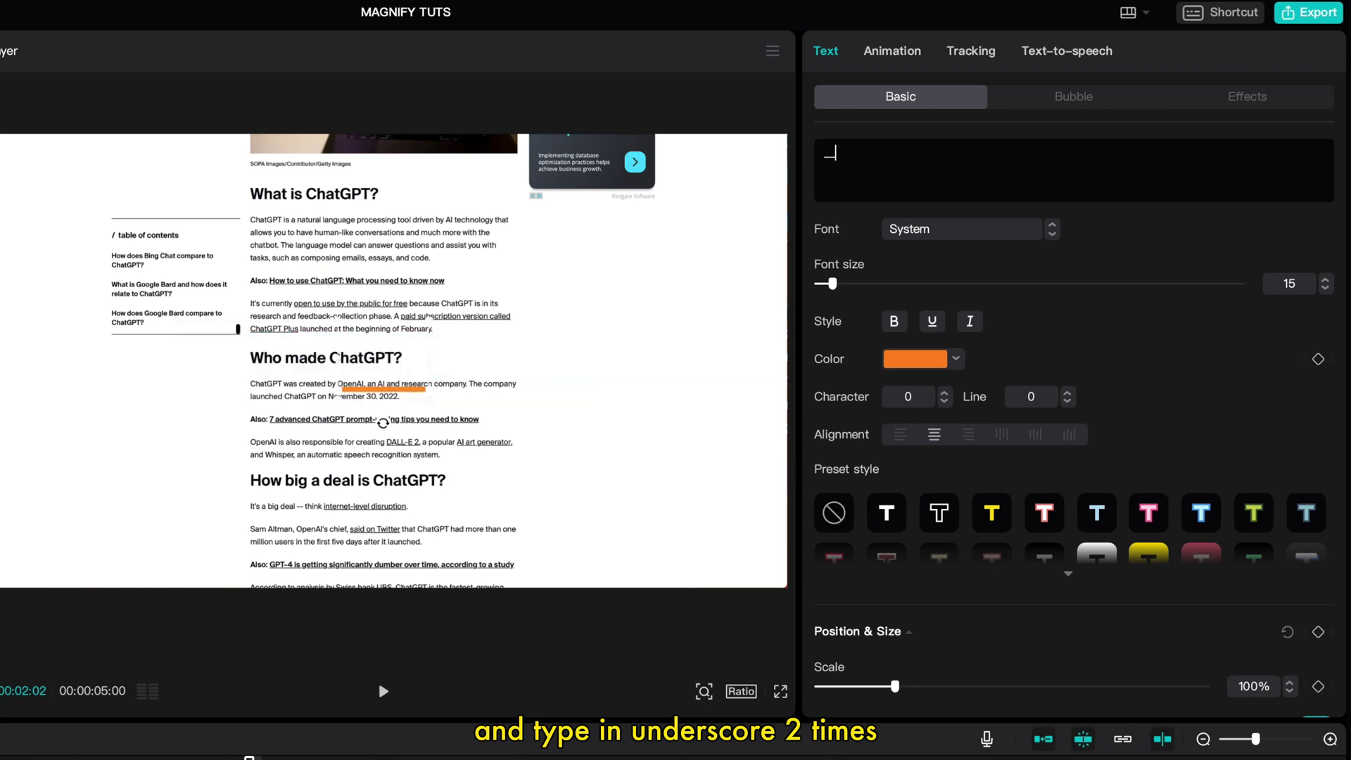
drag(394, 395, 301, 224)
With Uniform scale off, scale the bar to 326% width and 187% height over the first line
scroll(1112, 488, down, 5)
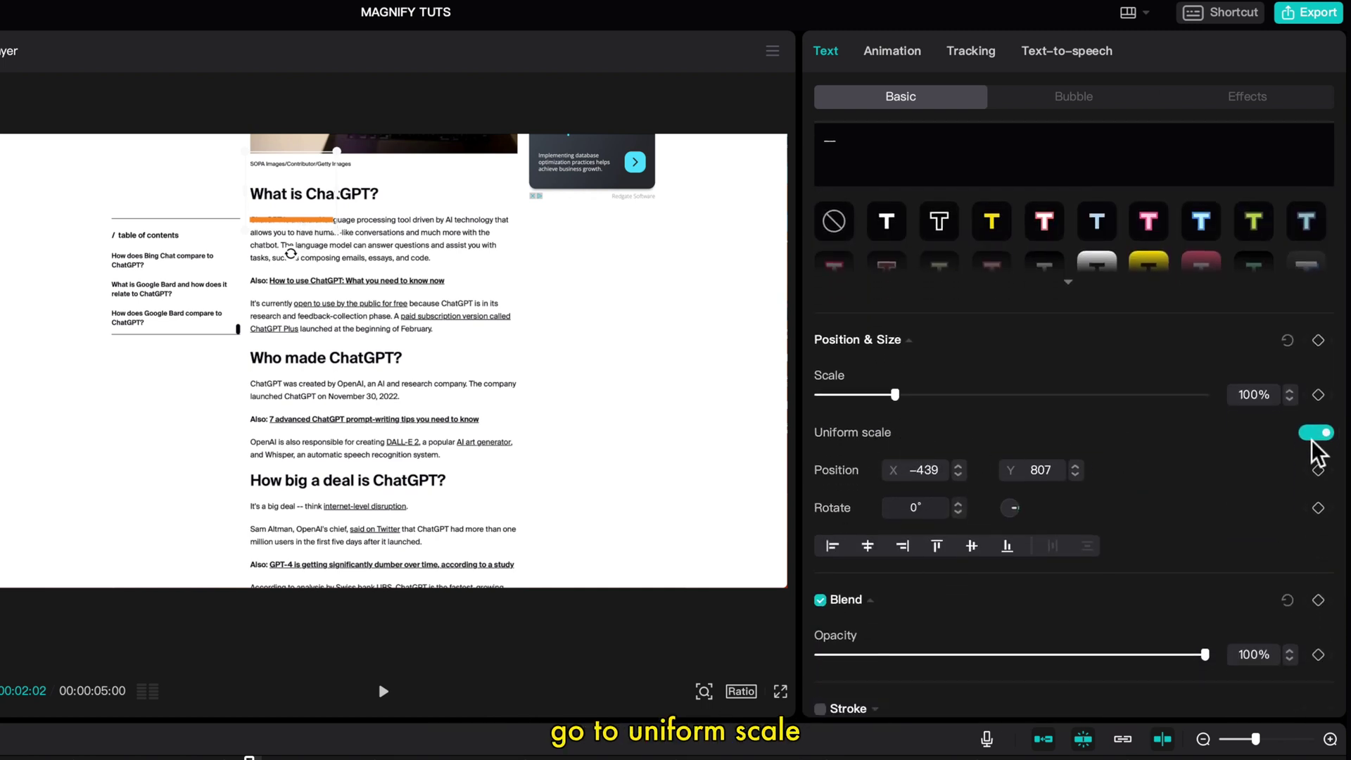
click(1315, 435)
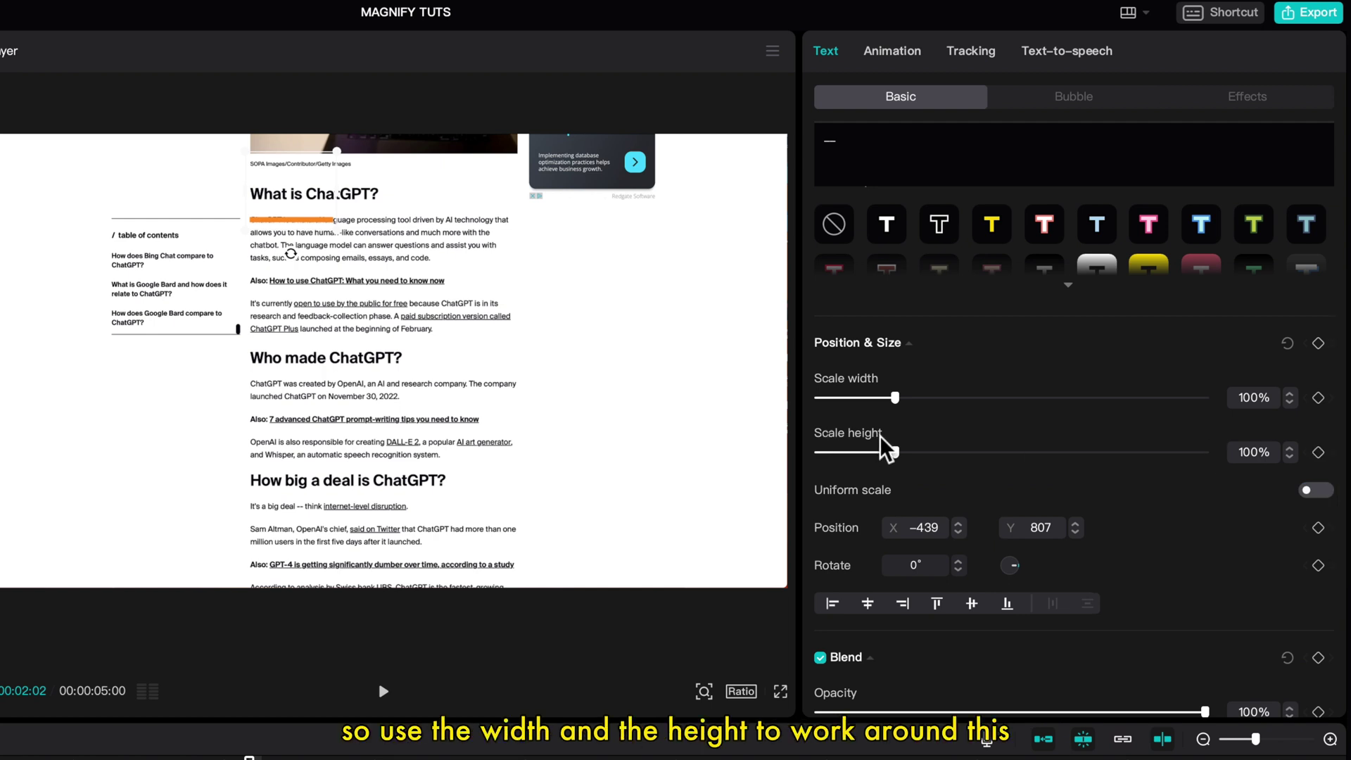
drag(895, 398, 1069, 398)
drag(314, 233, 383, 223)
drag(904, 455, 962, 452)
drag(412, 249, 411, 230)
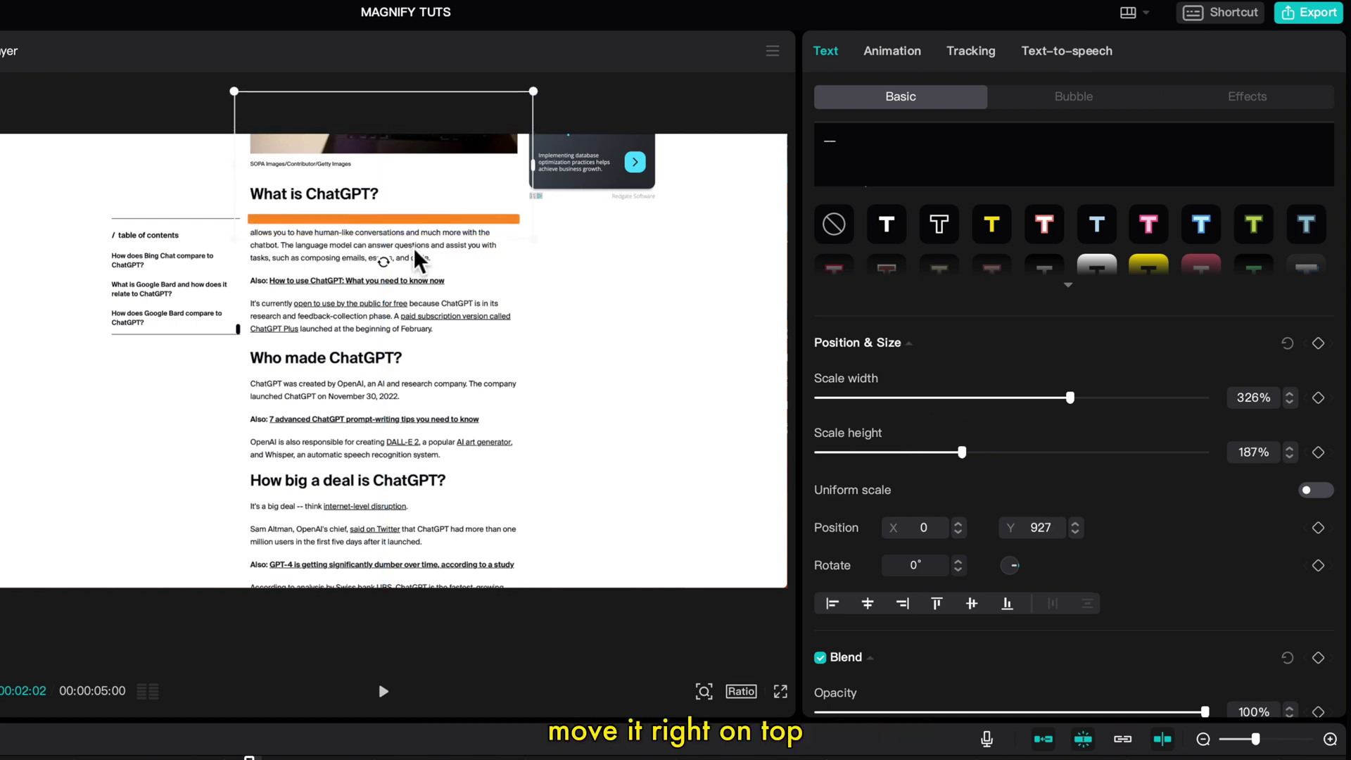
Zoom the player preview in three steps for closer alignment
click(705, 692)
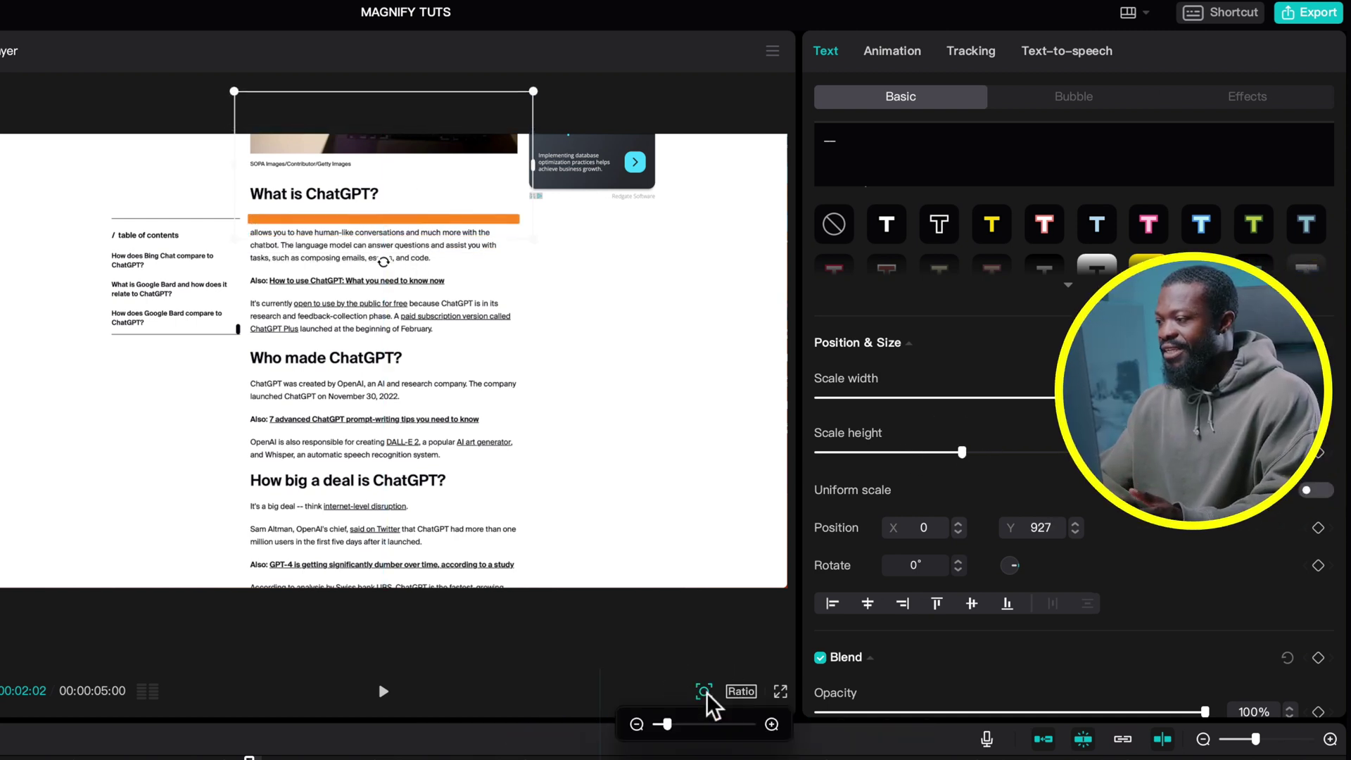
click(772, 724)
click(772, 724)
click(772, 724)
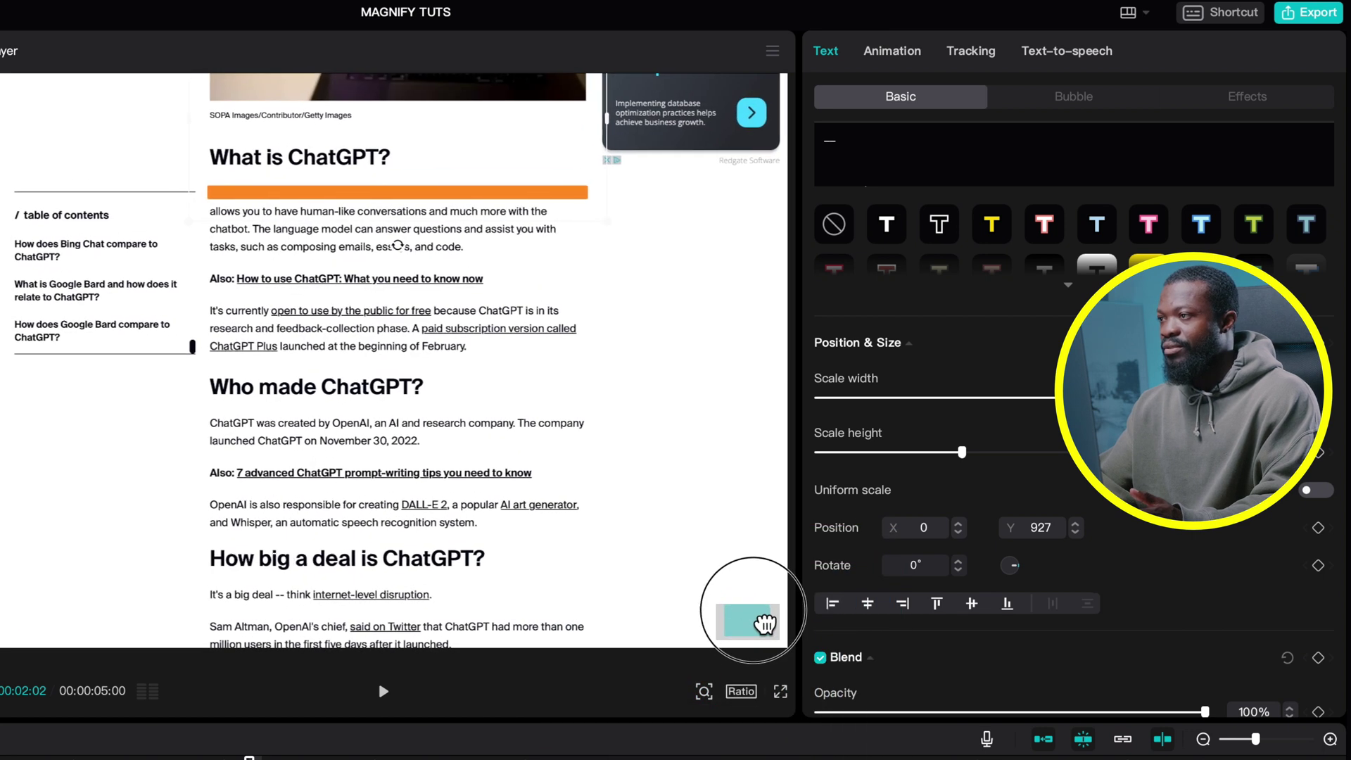
scroll(1259, 620, down, 2)
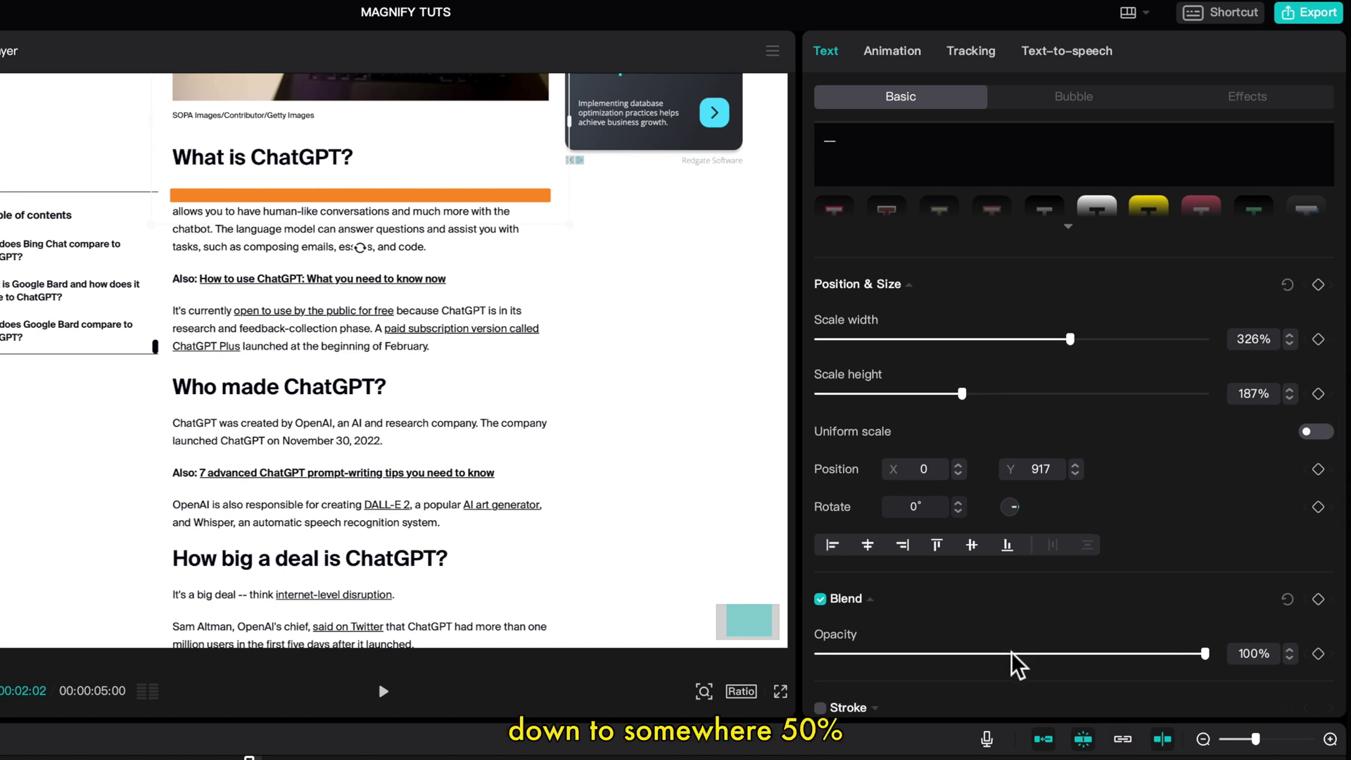
At 50% opacity, align the bar over the first text line, then restore opacity to 100%
click(1011, 653)
drag(1011, 653, 1012, 653)
drag(434, 187, 435, 189)
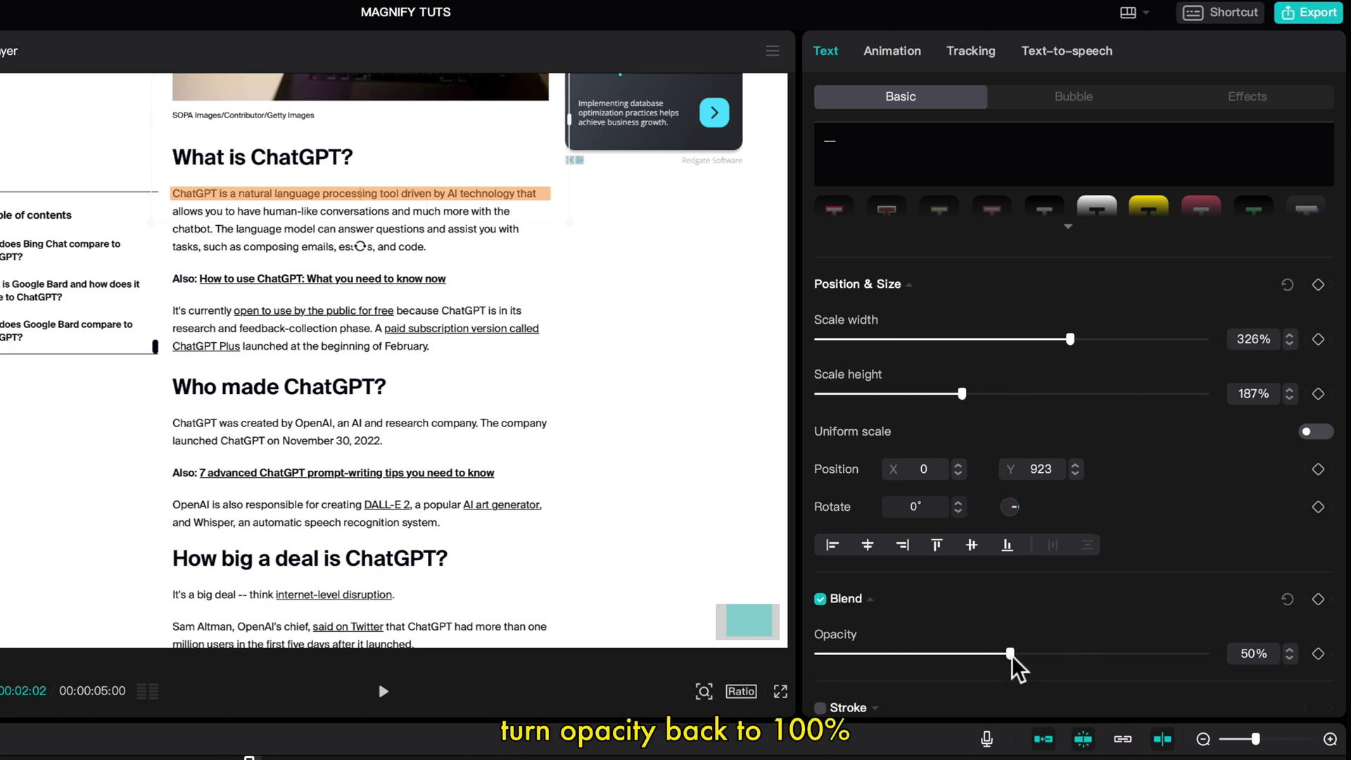
drag(1012, 656, 1281, 648)
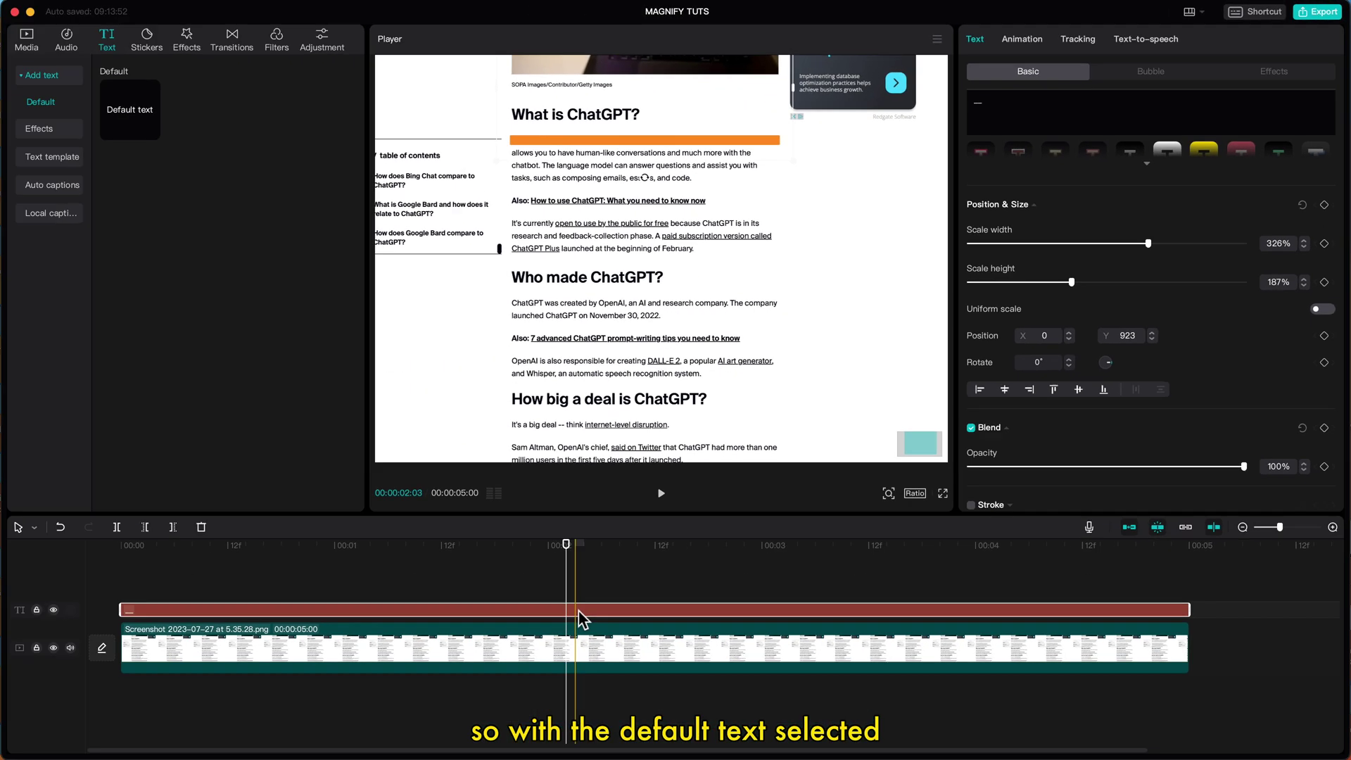
Give the orange bar a Wipe Right in-animation with a 1.2s duration
click(1022, 39)
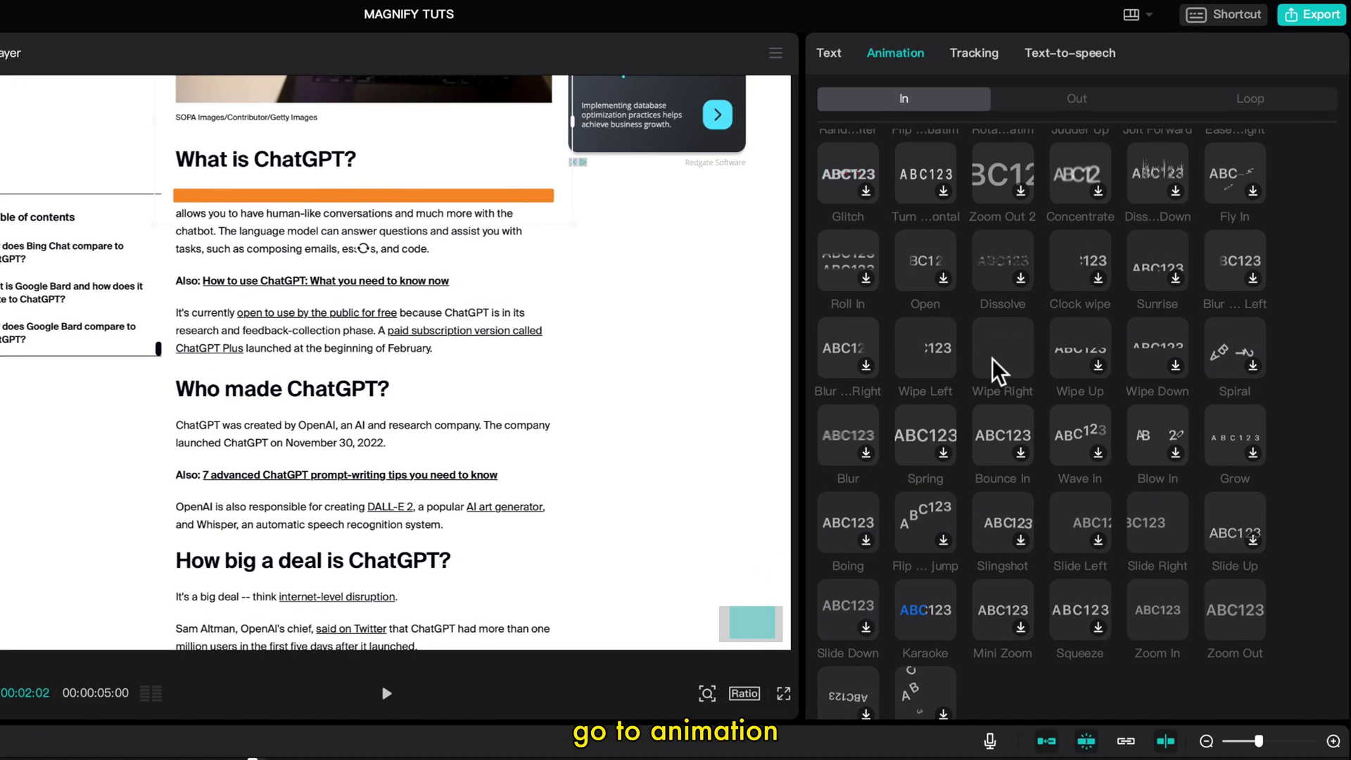
click(1092, 255)
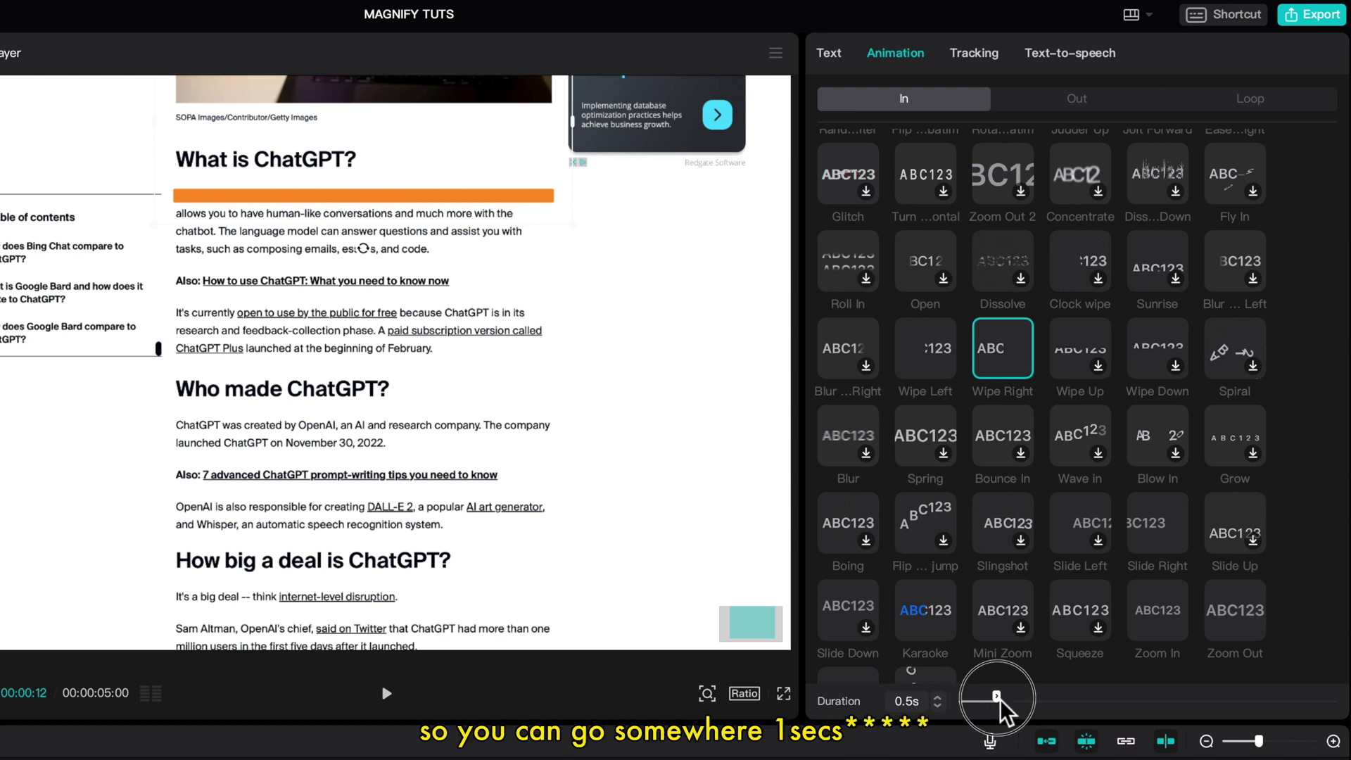
drag(999, 699, 1047, 699)
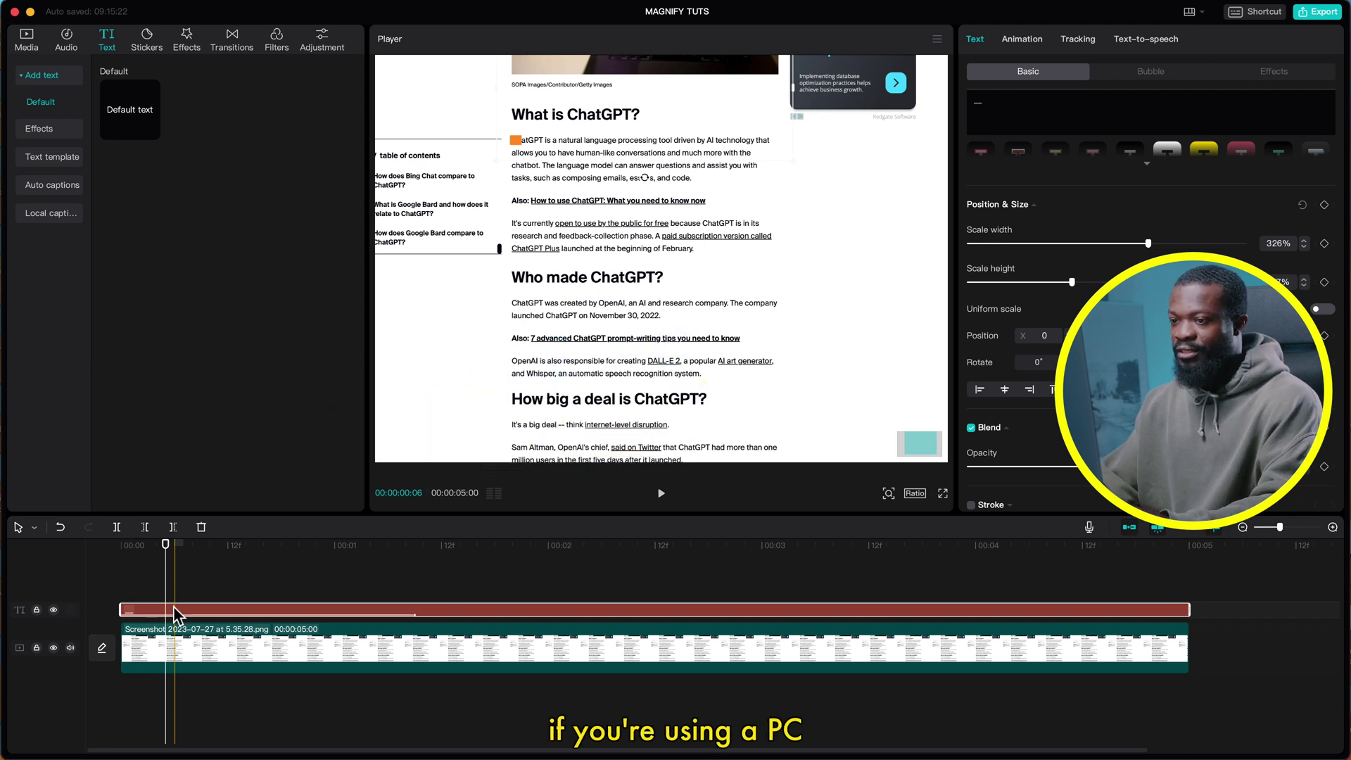
Paste a staggered copy of the orange bar clip and move it onto the second paragraph line
click(106, 591)
key(Right)
key(Right)
key(Right)
key(Right)
key(Right)
key(super+v)
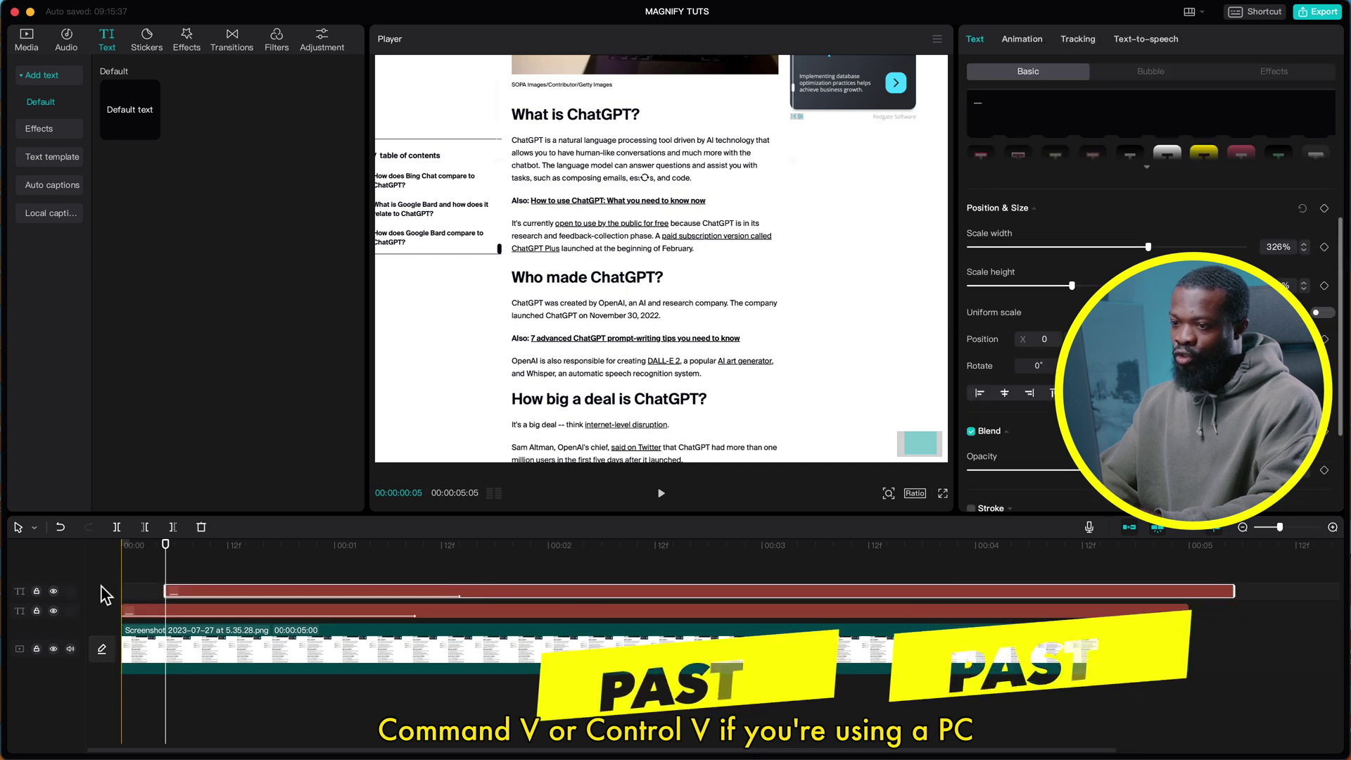
click(209, 550)
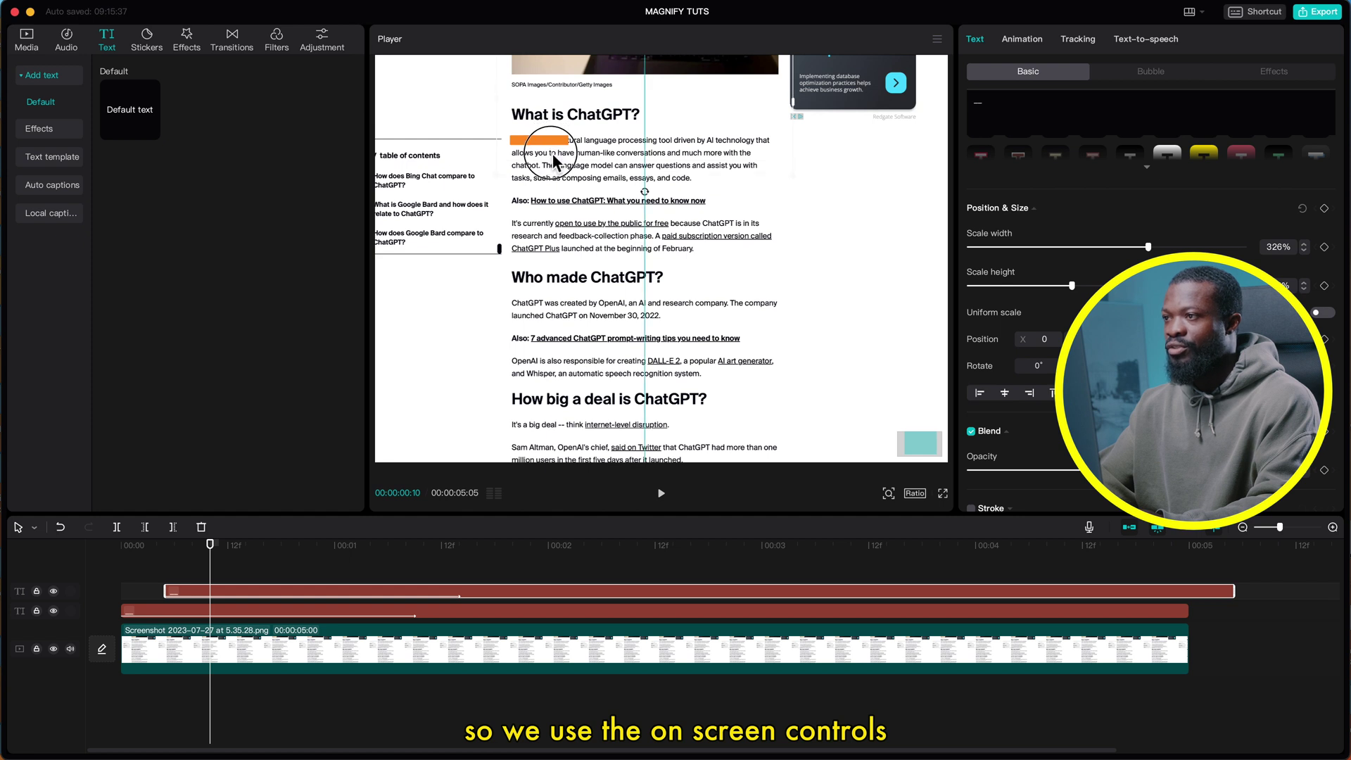
click(371, 548)
drag(648, 174, 641, 162)
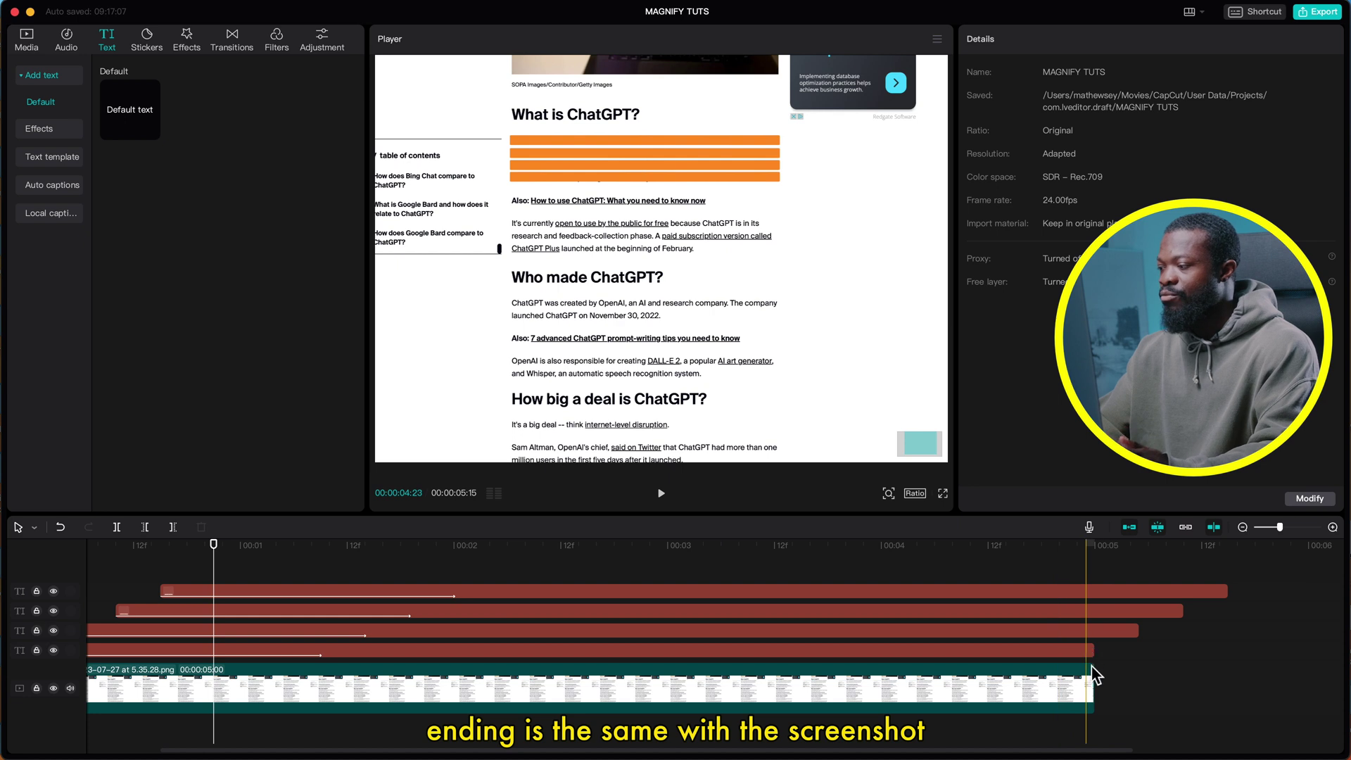
Trim the bar clips so each ends together with the screenshot clip
click(1132, 631)
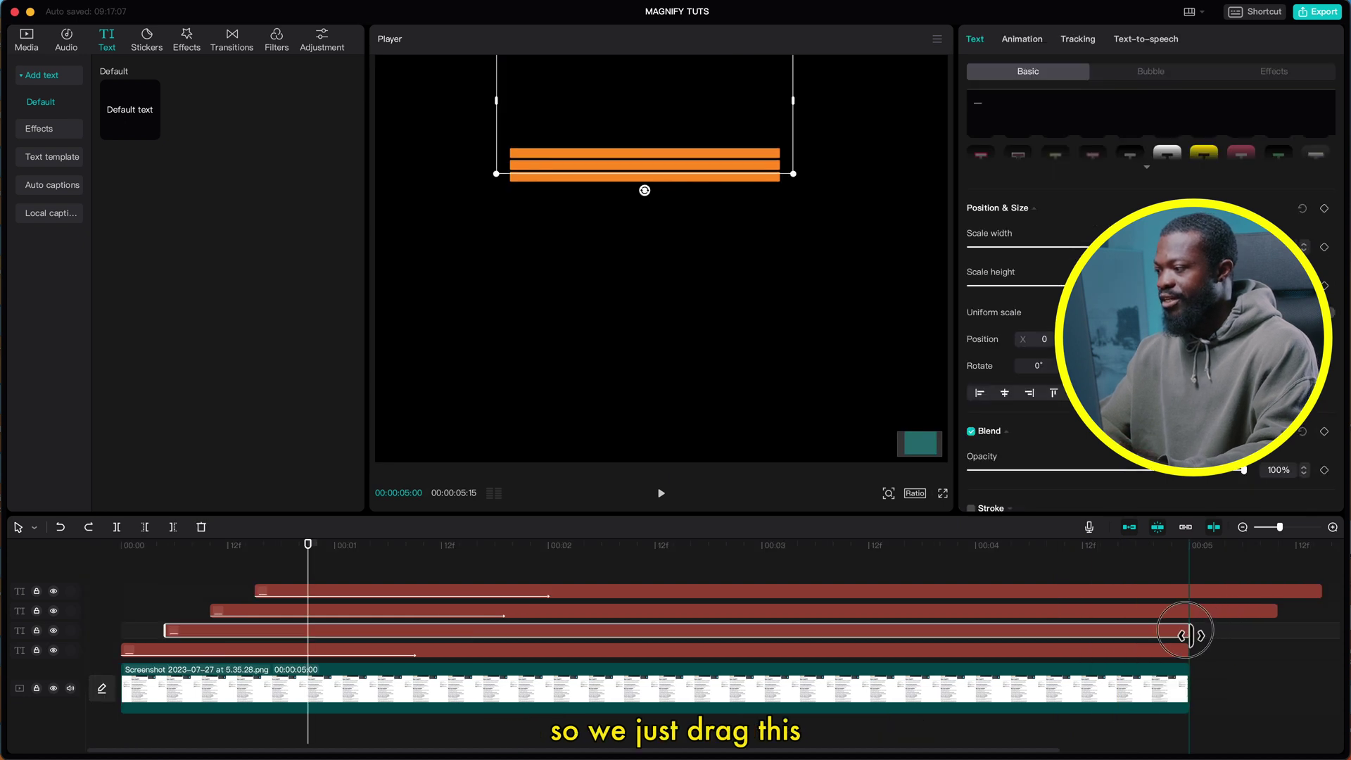
click(1189, 636)
drag(1282, 612, 1190, 612)
click(1318, 593)
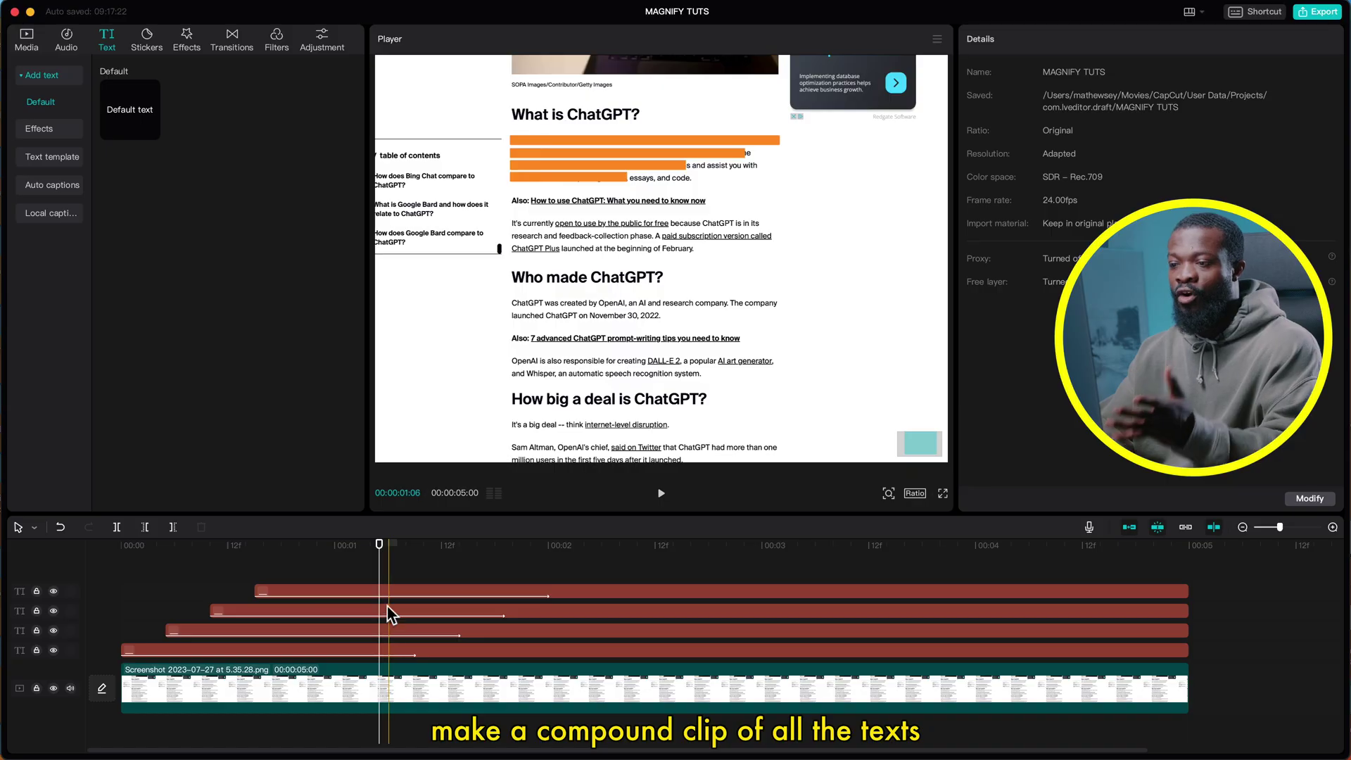
Select all the bar clips and merge them into a compound clip
key(super+a)
right_click(360, 645)
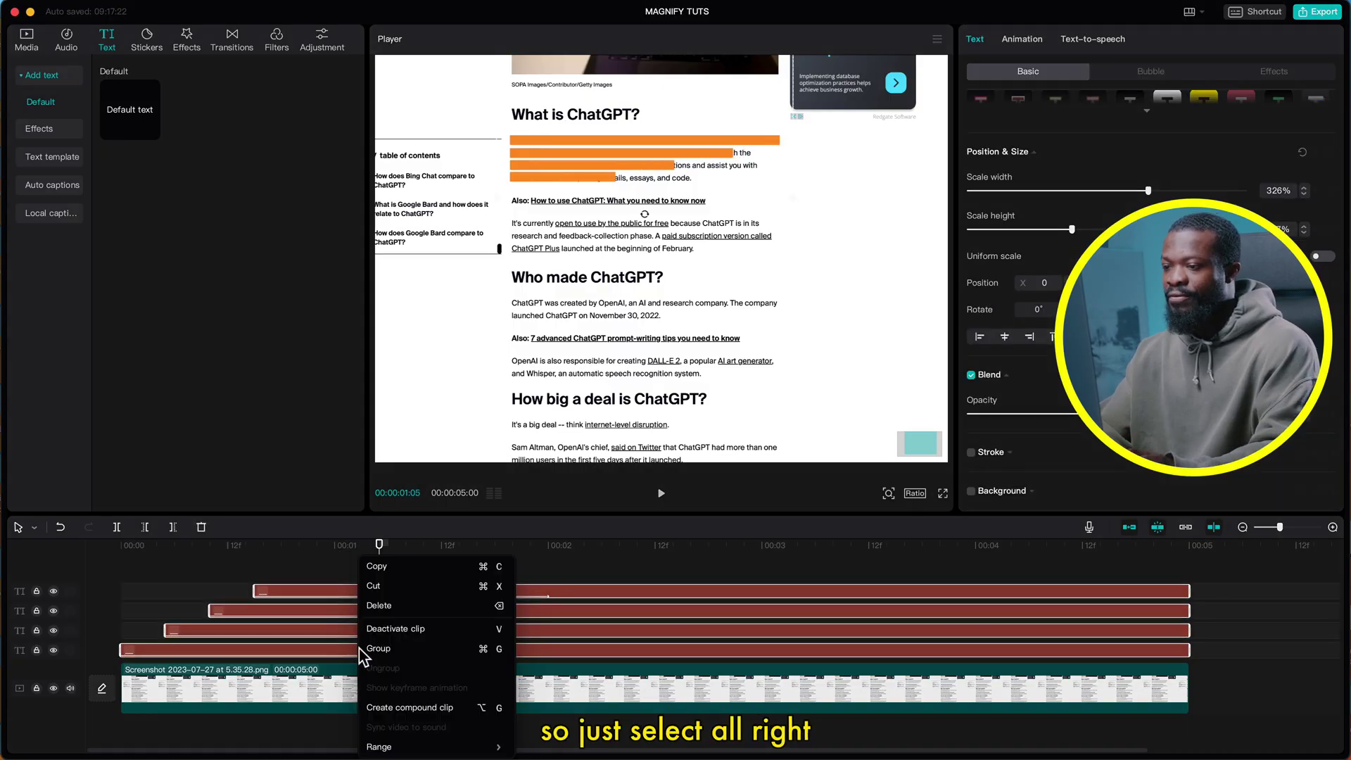
click(416, 708)
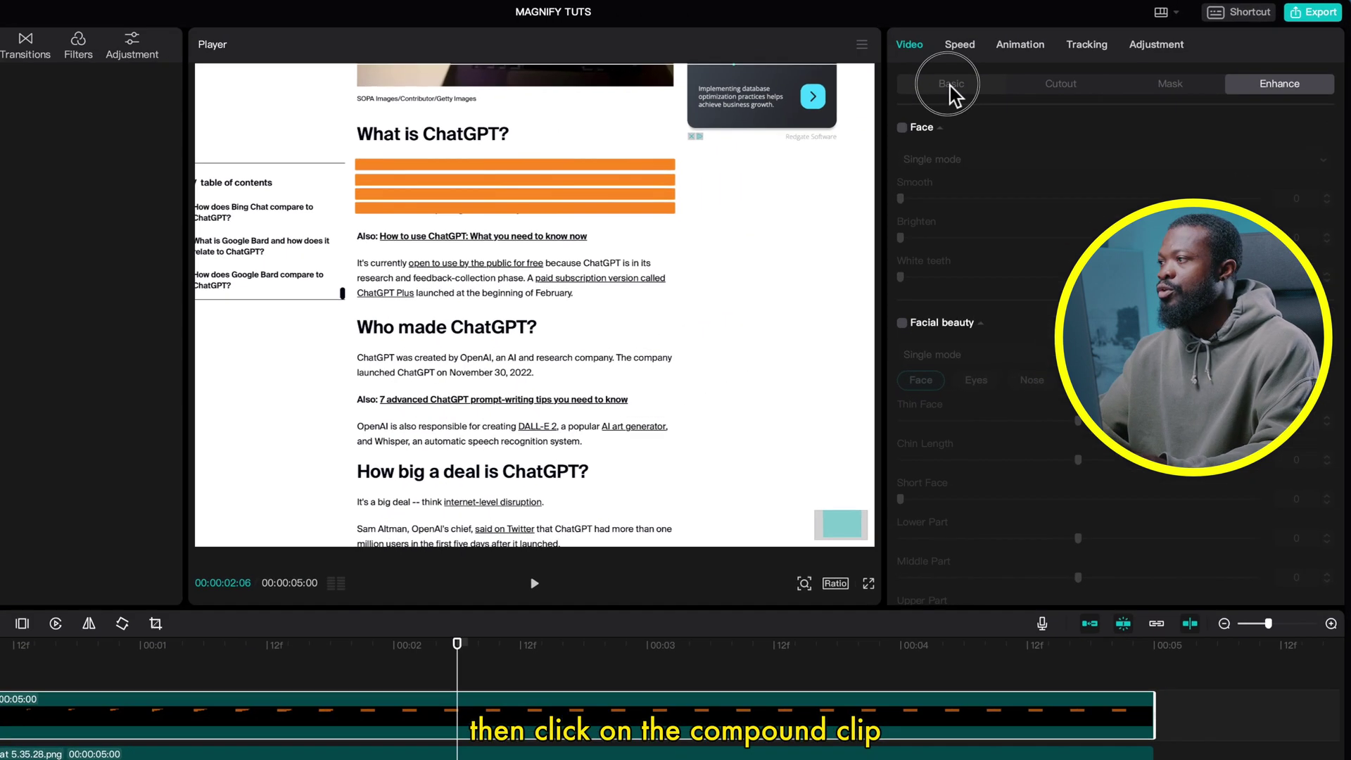
Set the compound highlight clip's Blend Mode to Multiply in Video > Basic
click(1013, 72)
click(1065, 320)
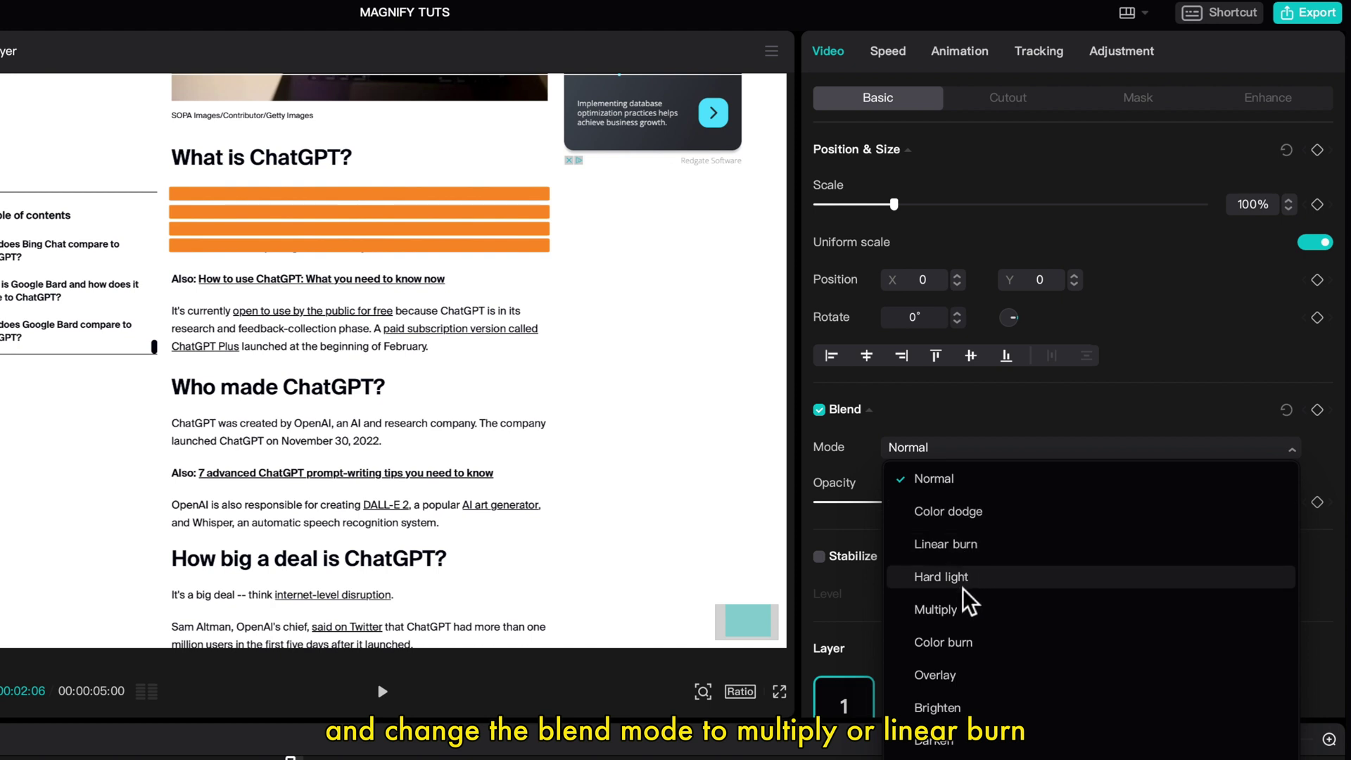
click(960, 612)
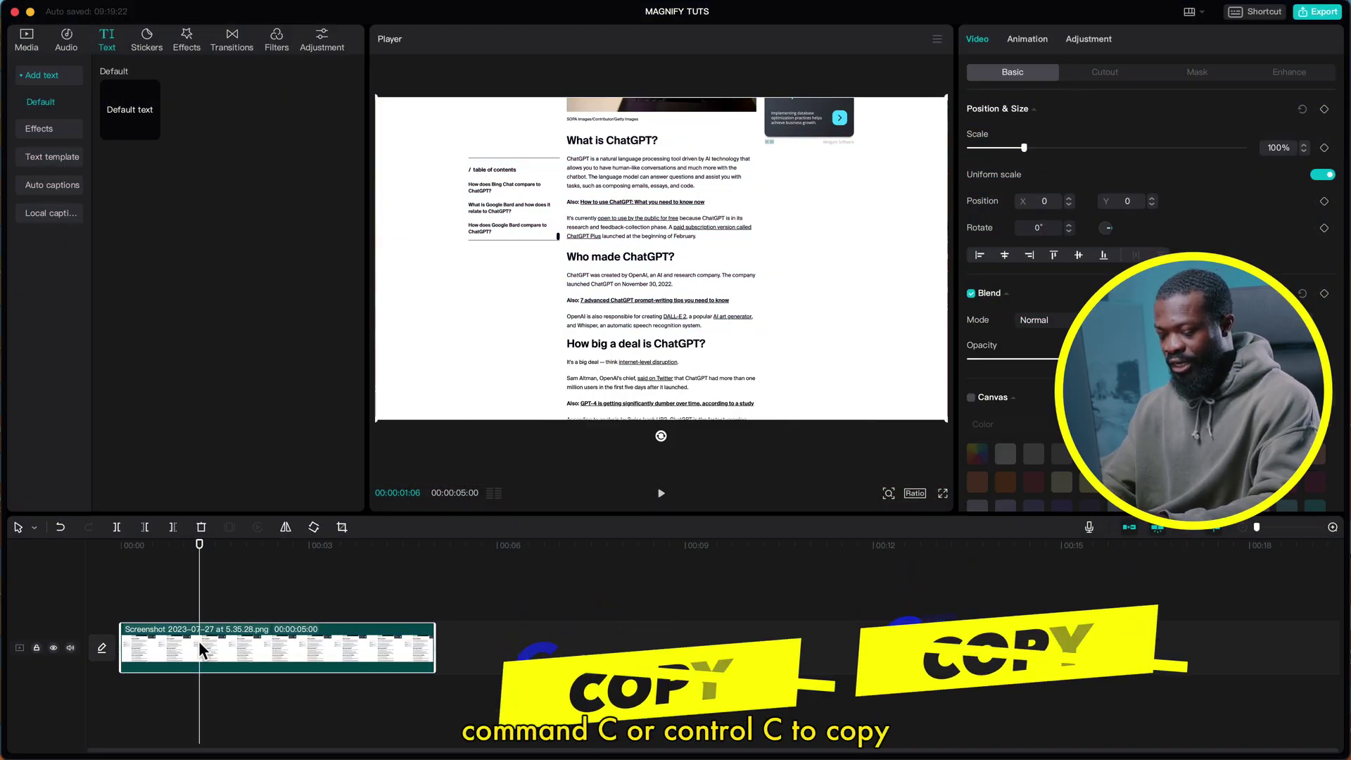
Paste a copy of the screenshot clip right after the original on the main track
key(super+v)
drag(224, 599, 470, 653)
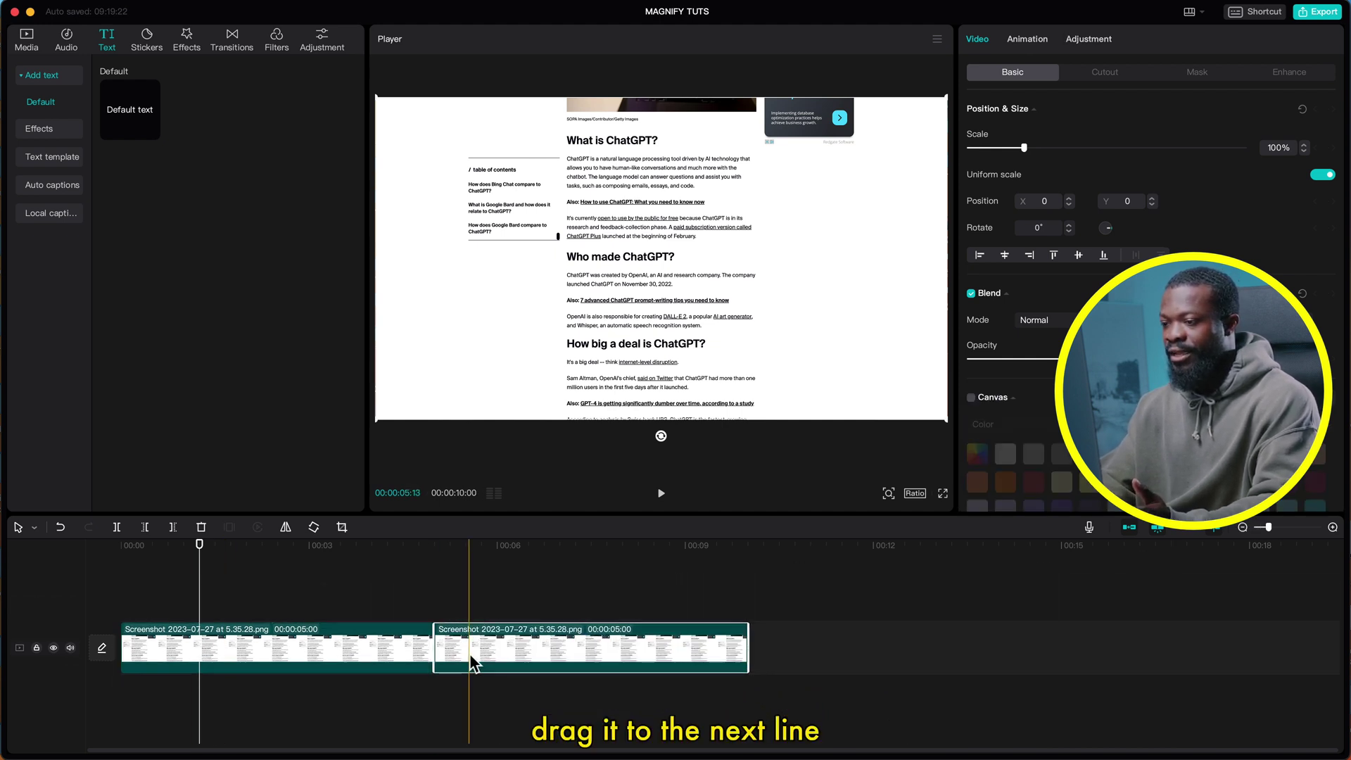
click(547, 645)
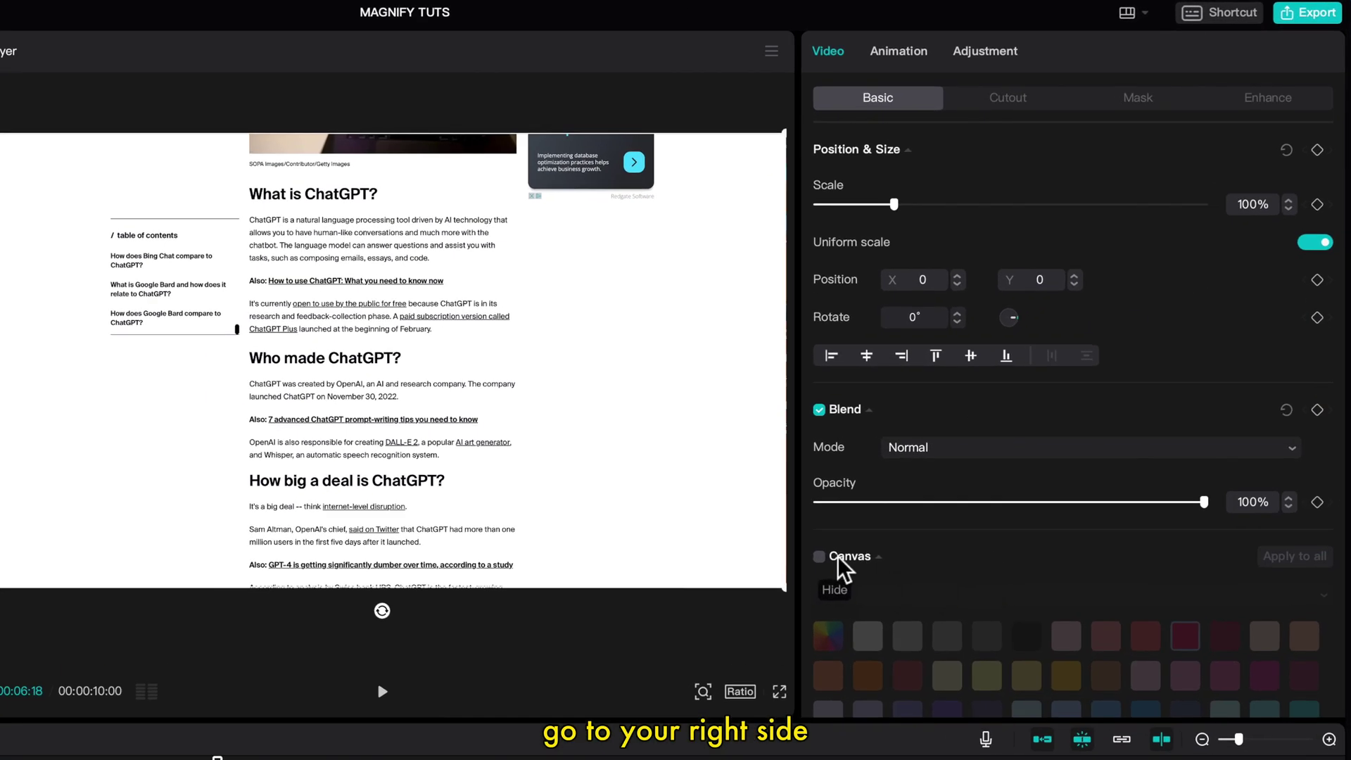
Enable a red Color canvas background for the second screenshot clip
click(822, 557)
scroll(922, 657, down, 3)
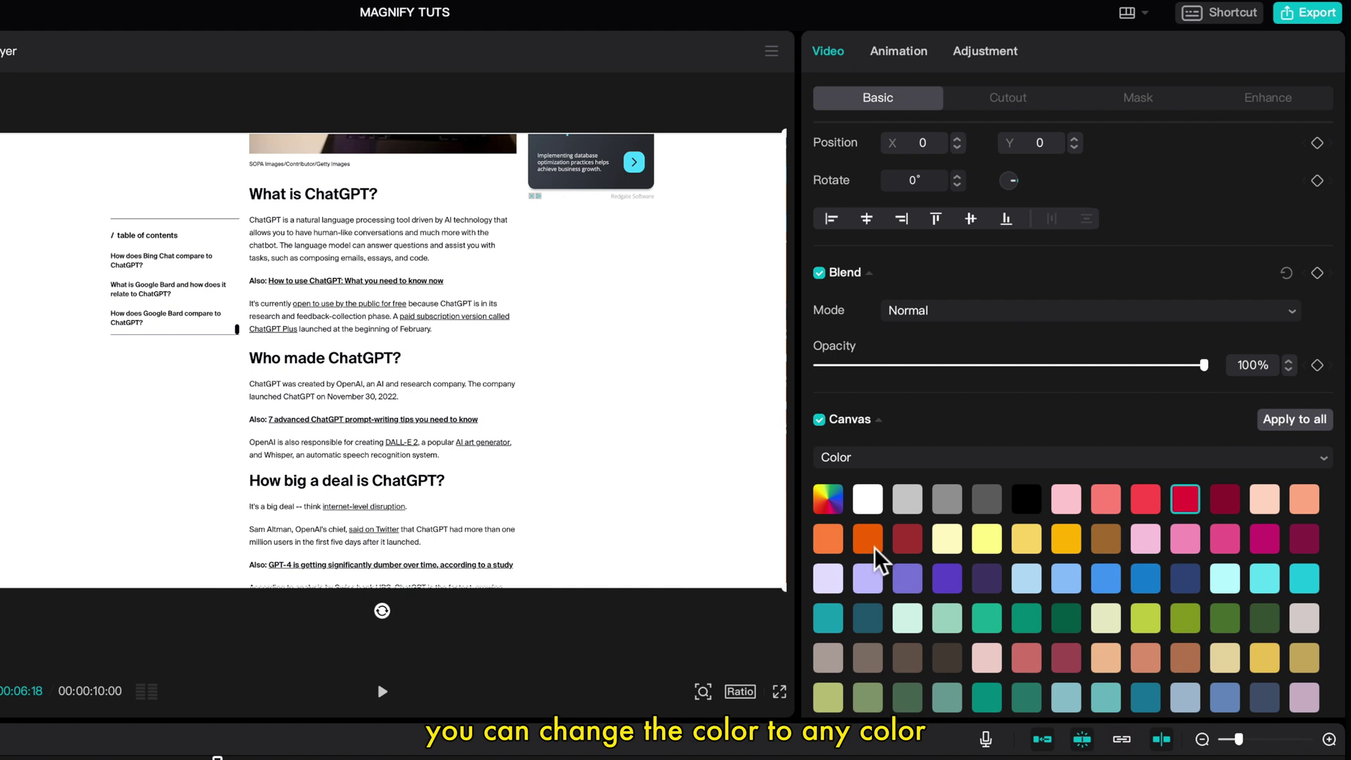
click(1184, 500)
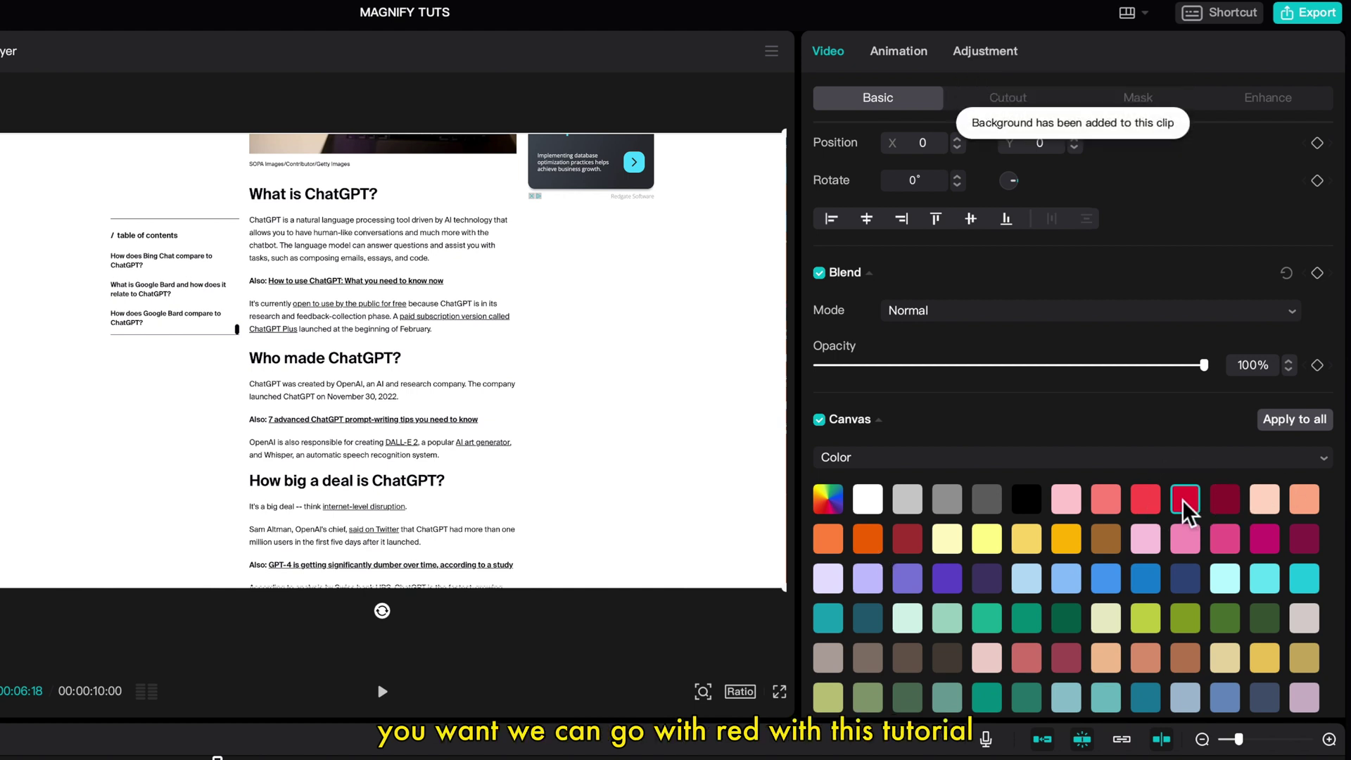
scroll(1181, 500, up, 3)
click(1143, 99)
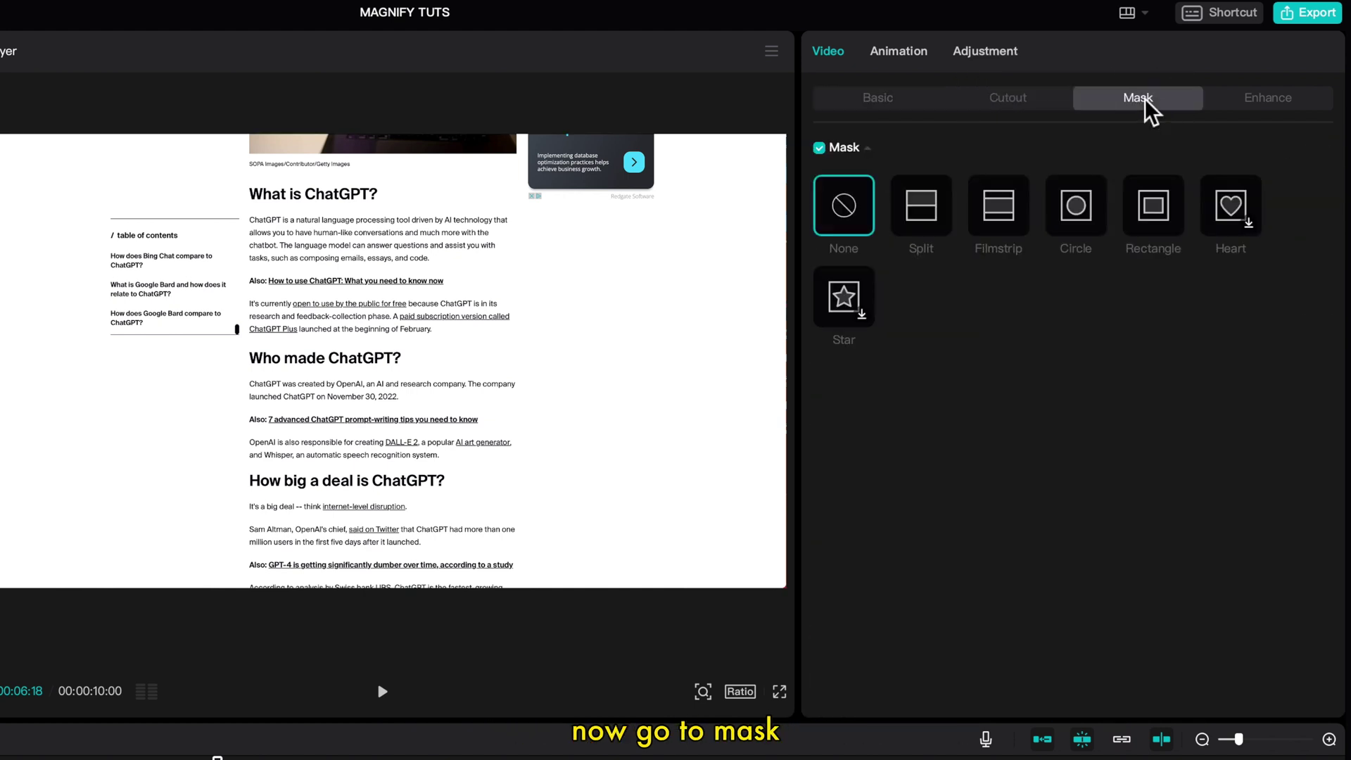
Apply a reversed Rectangle mask to the second clip, enlarged to 5178 × 2896 so the frame is solid red
click(1152, 206)
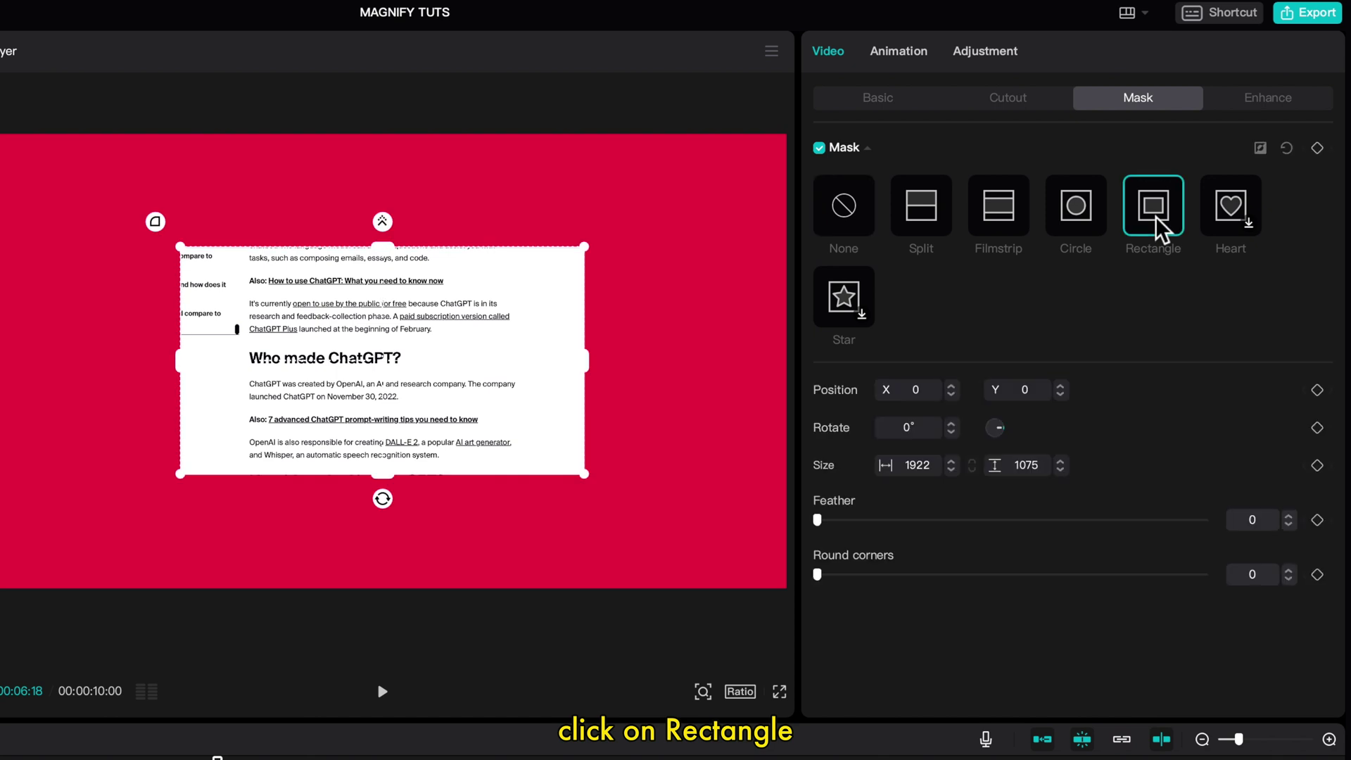
click(1262, 148)
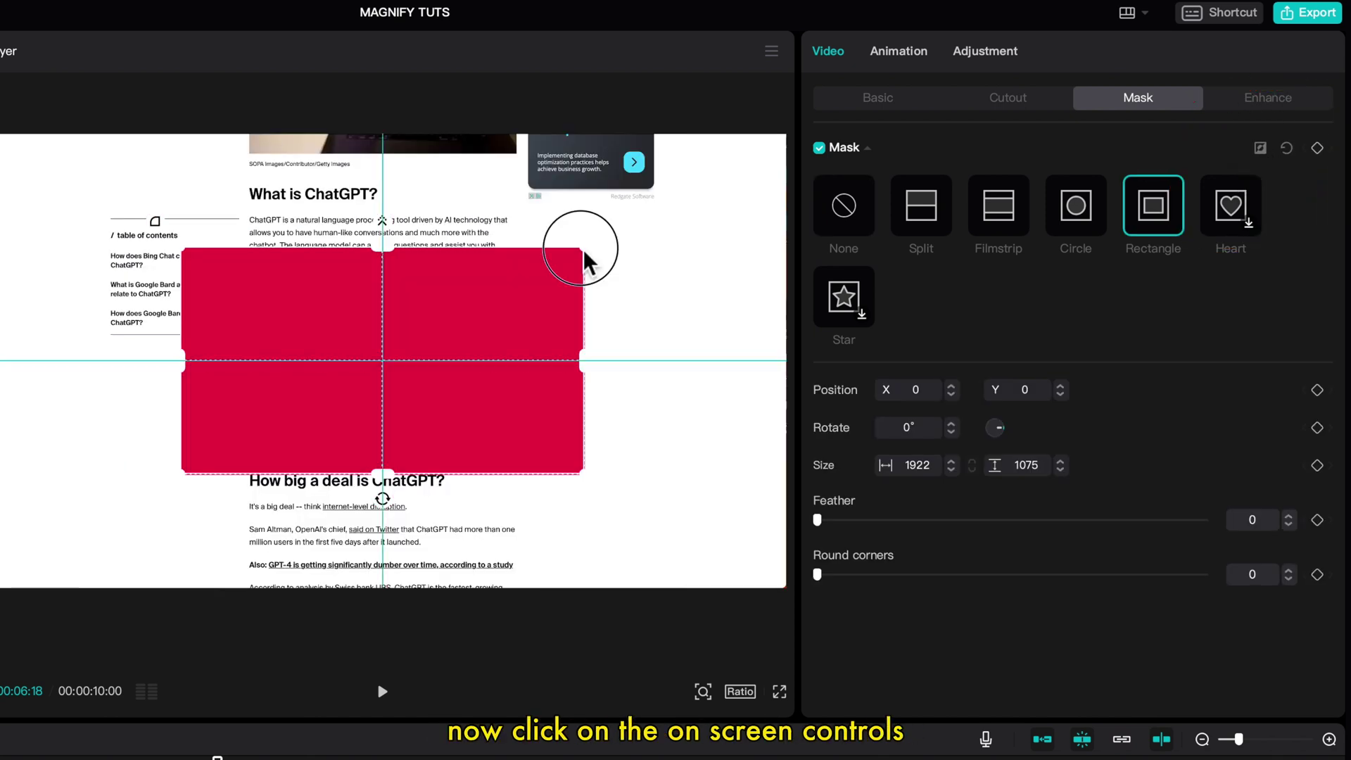
drag(584, 251, 920, 105)
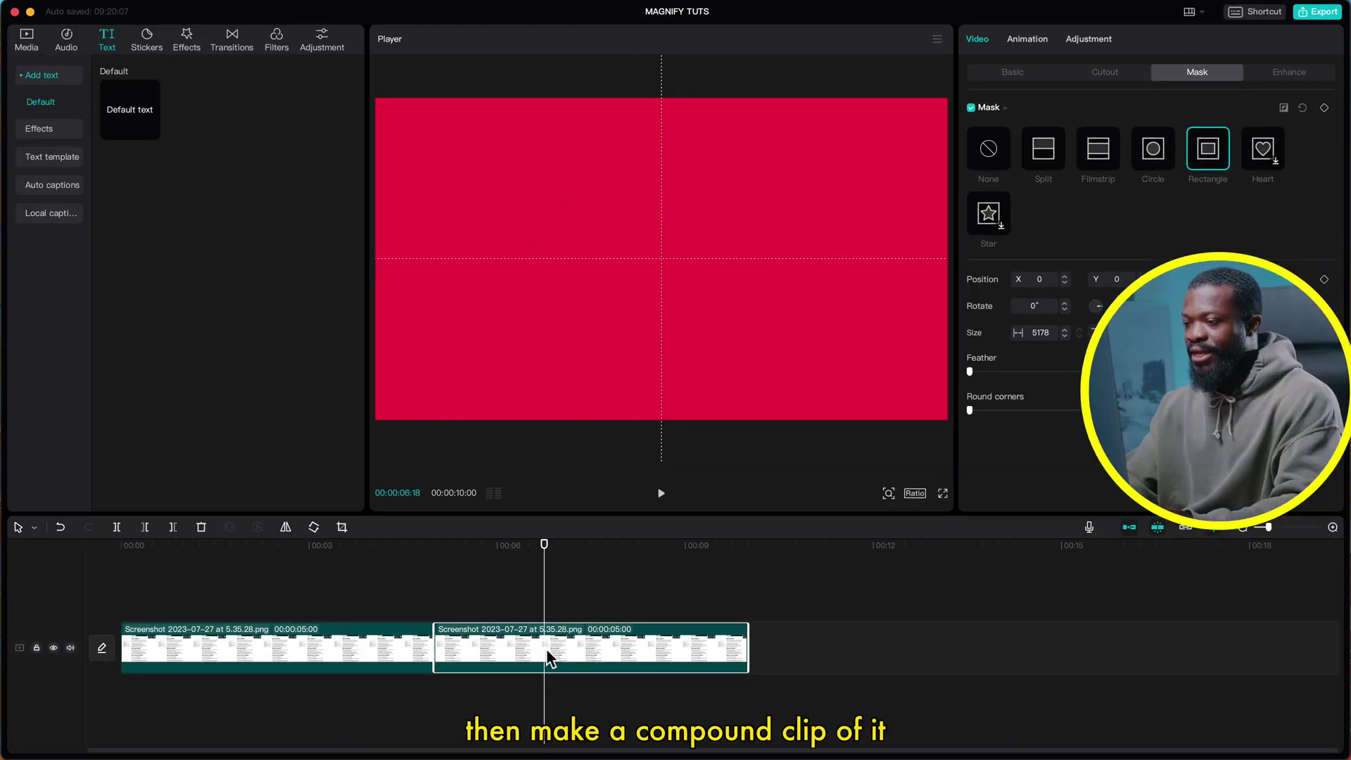
Make the red clip a compound clip and move it to a track above the screenshot
right_click(548, 646)
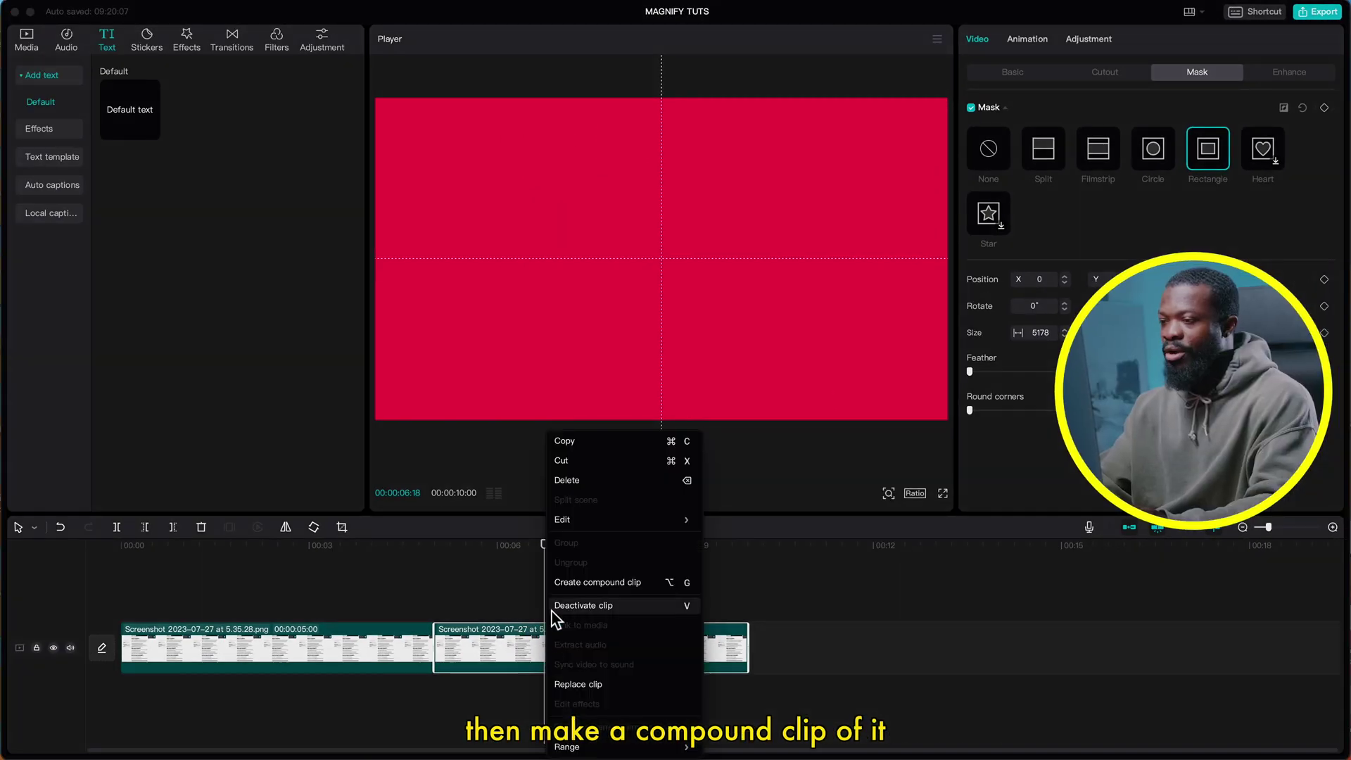
click(589, 583)
drag(553, 668, 242, 616)
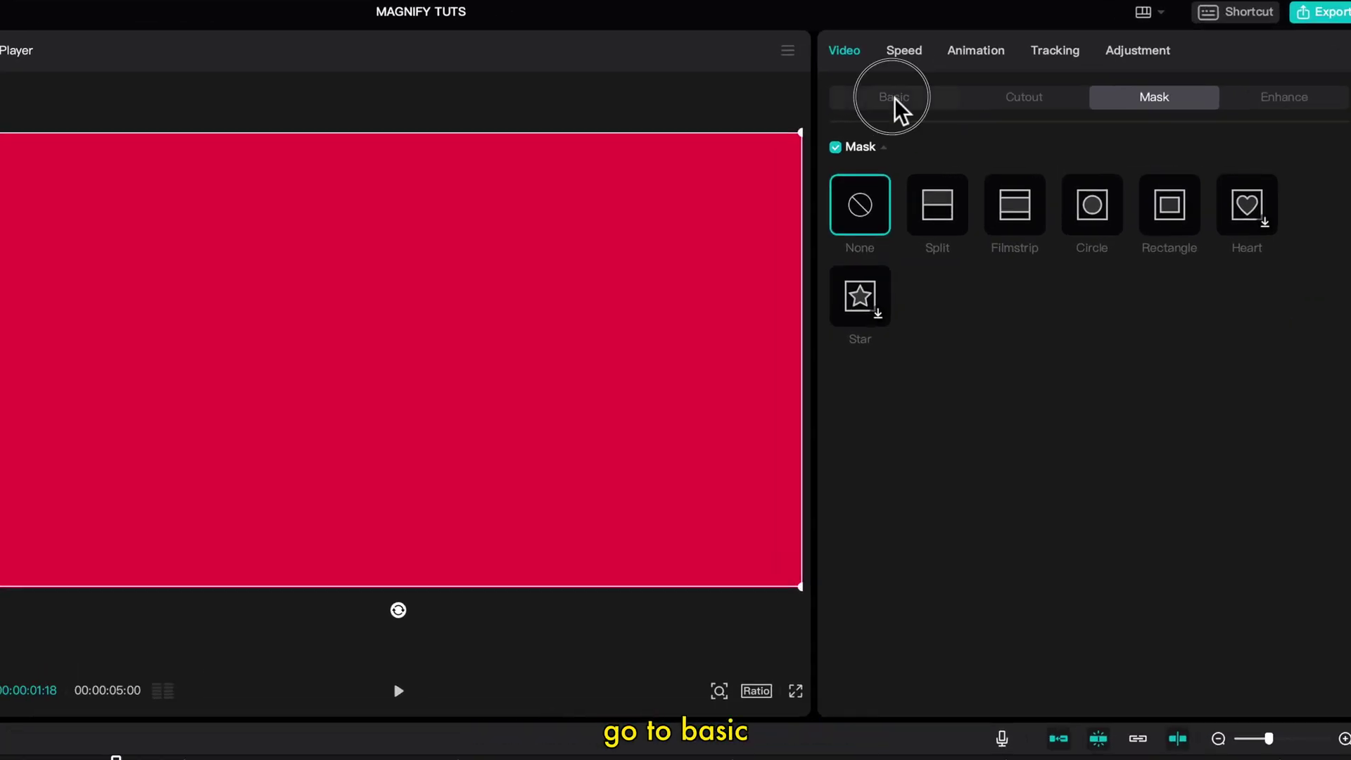
Lower the red overlay's opacity to 44% and shrink it toward the table of contents
click(943, 88)
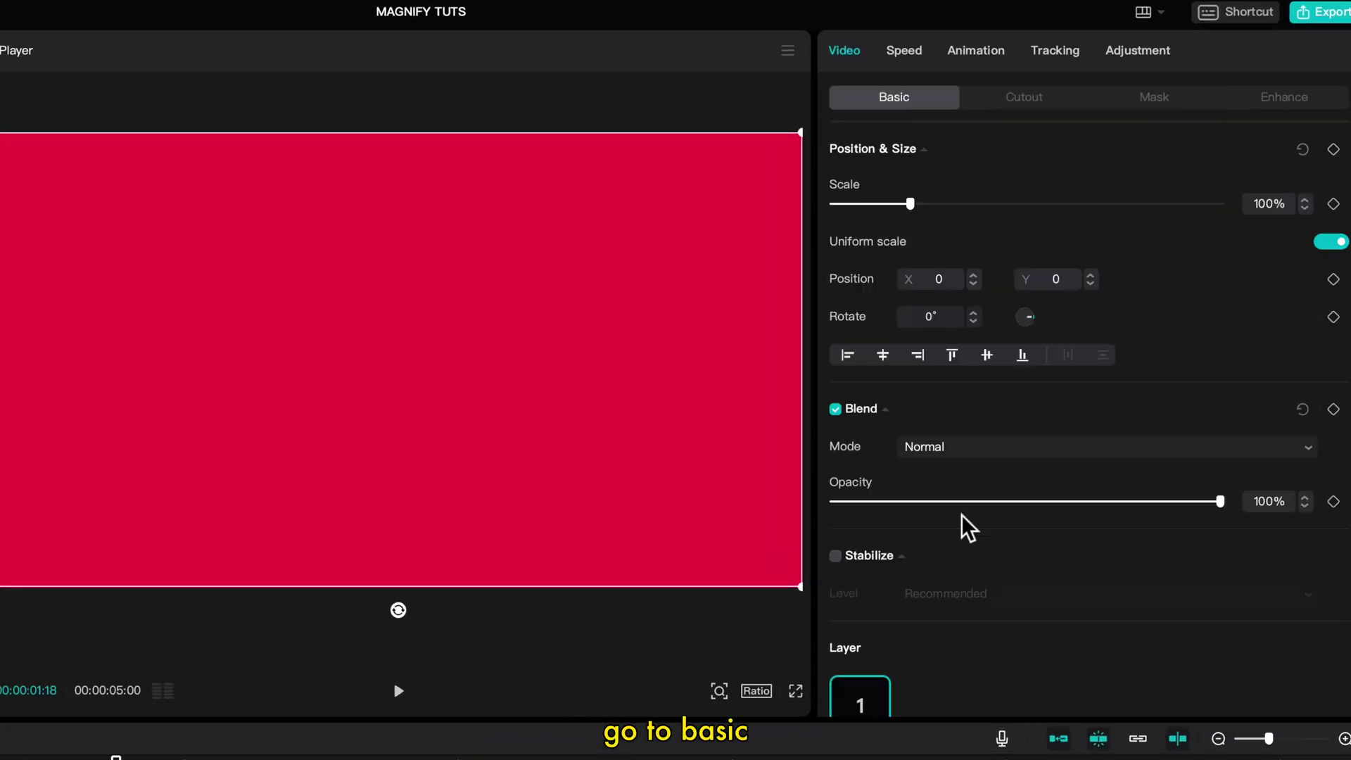
click(1033, 443)
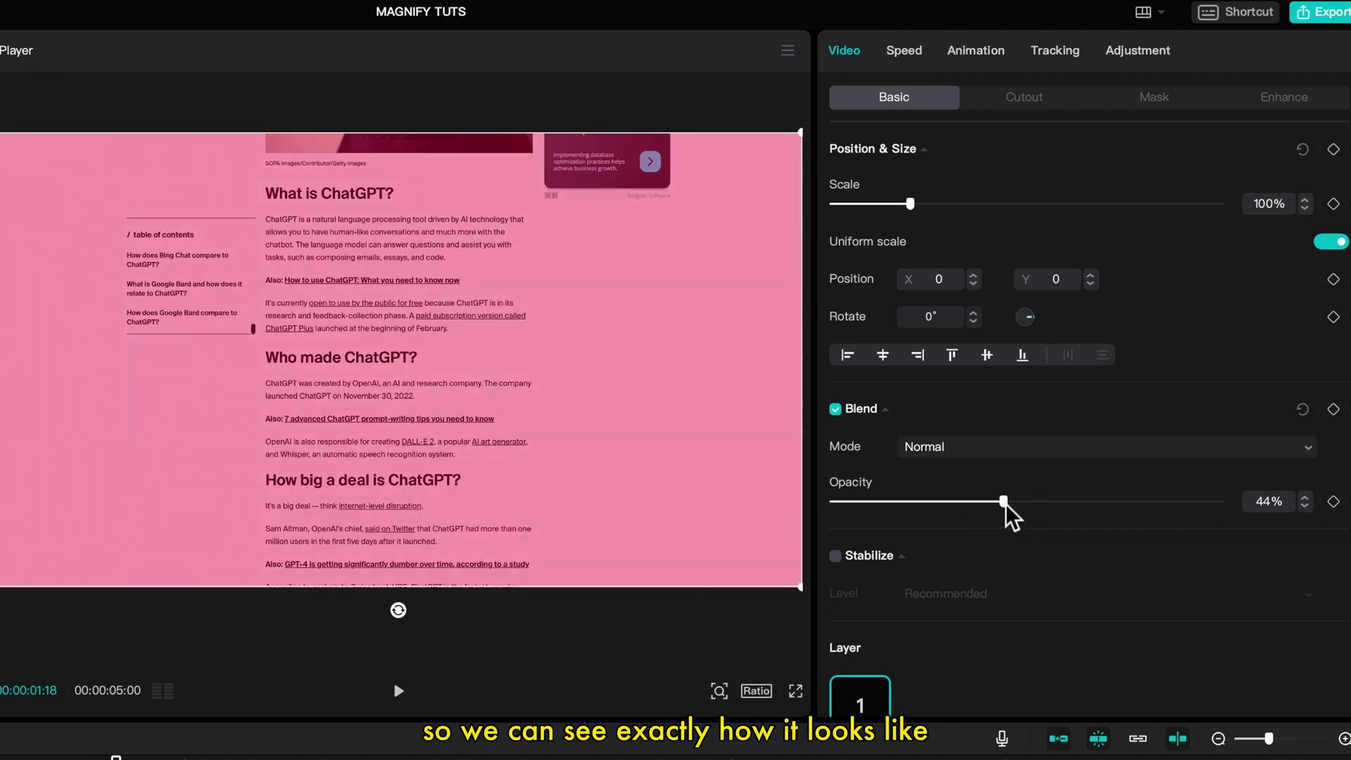
drag(799, 138, 217, 297)
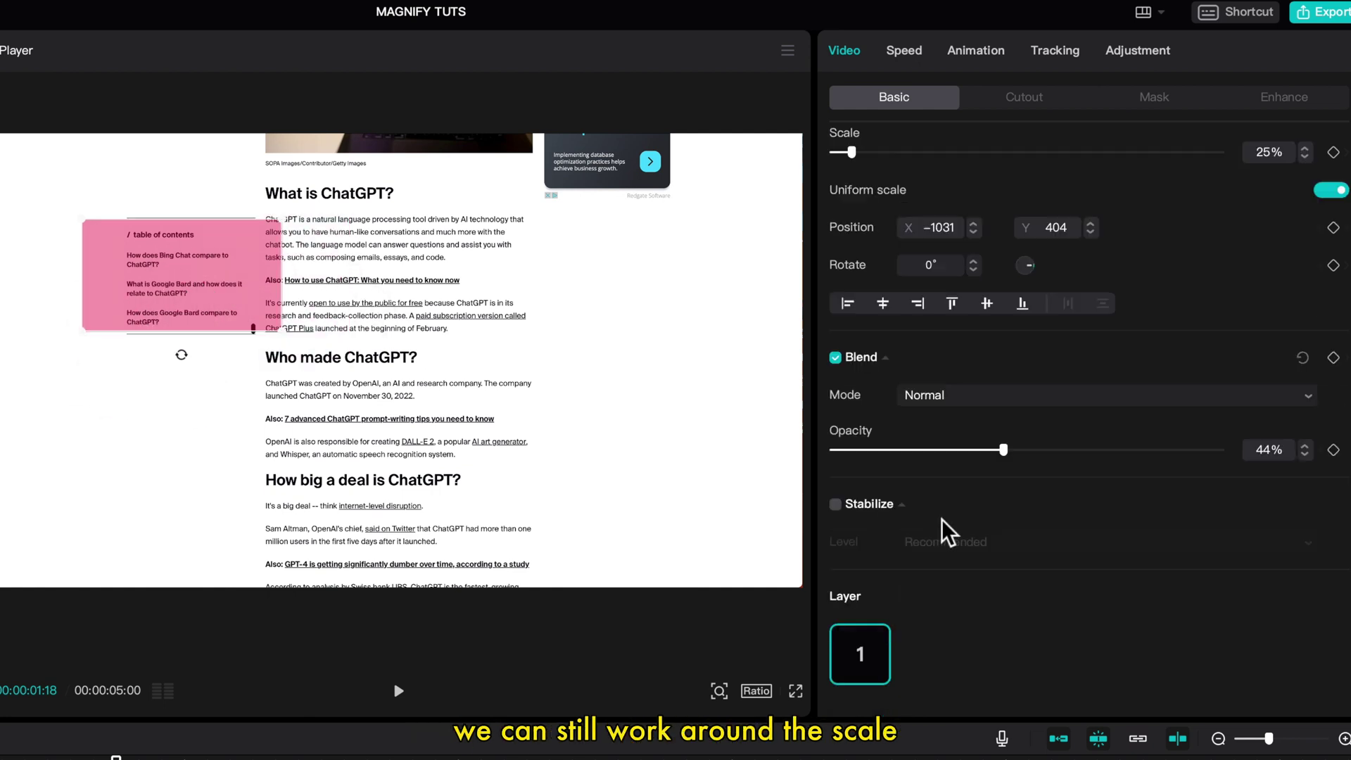
Turn off Uniform scale, size the red box to 17% width and 26% height, and restore 100% opacity
scroll(942, 518, up, 1)
scroll(946, 459, up, 1)
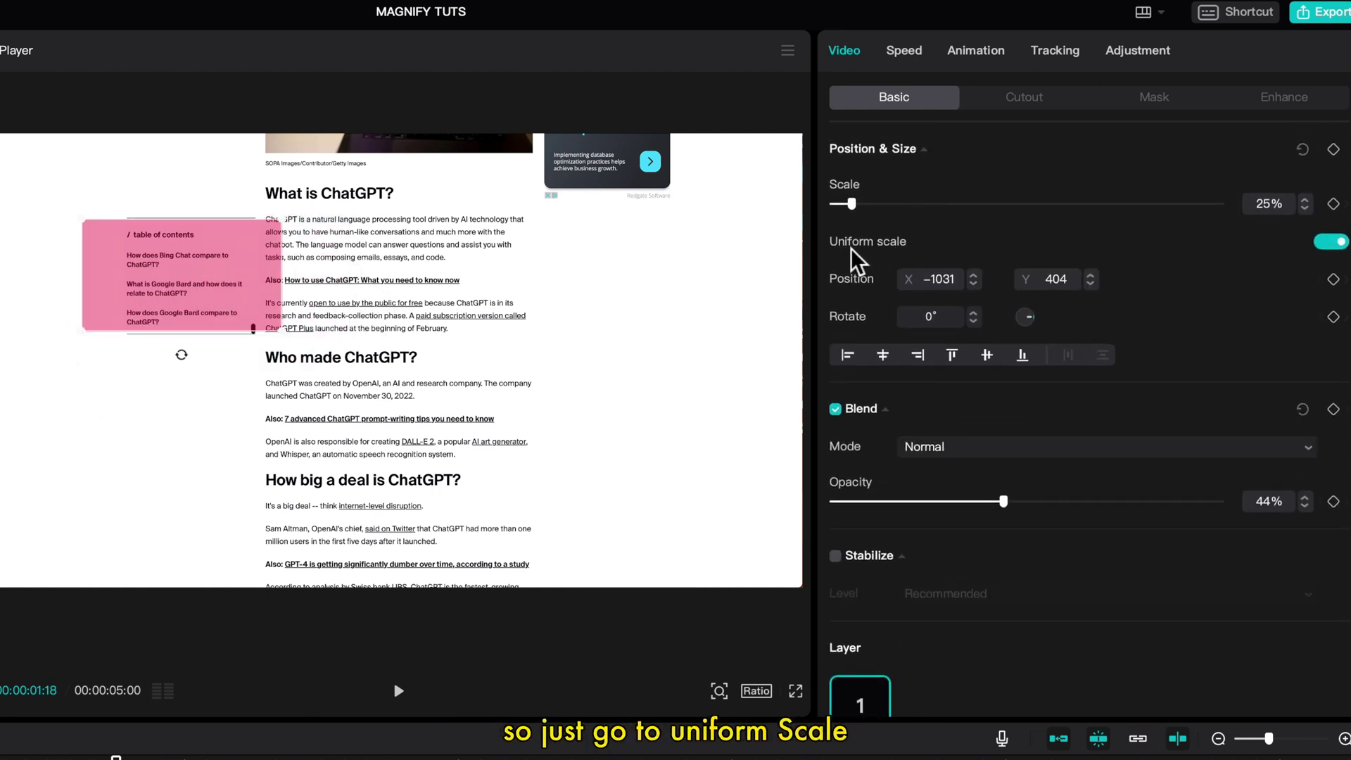
click(1331, 242)
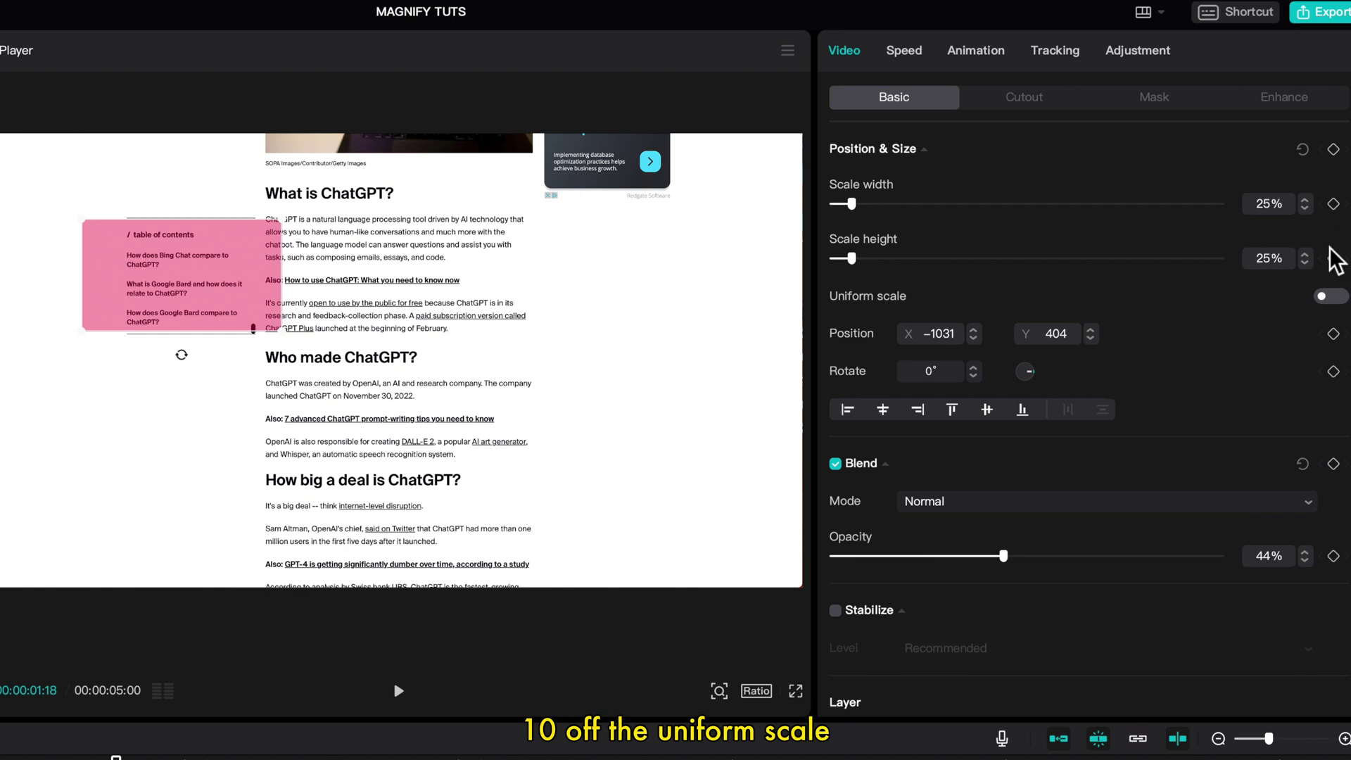
drag(854, 259, 856, 257)
drag(852, 203, 849, 203)
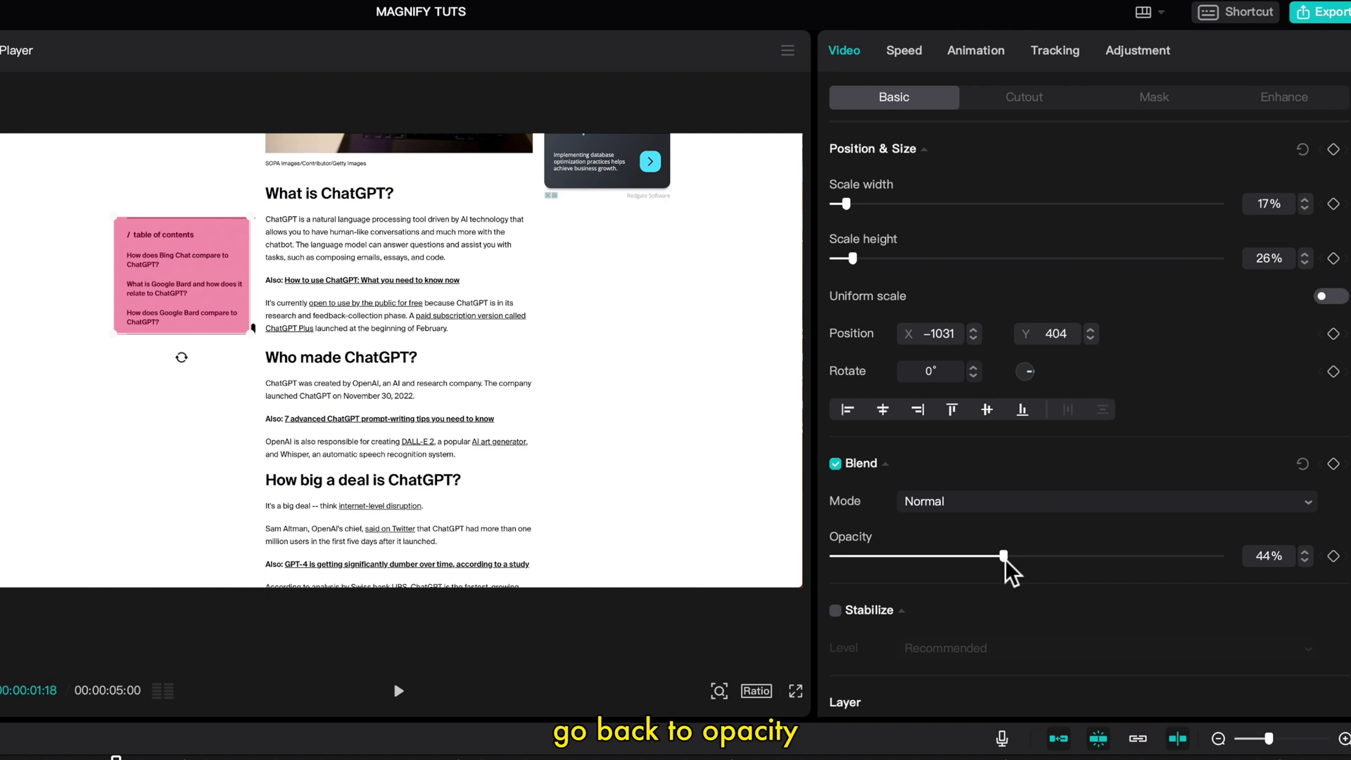
drag(1006, 559, 1271, 556)
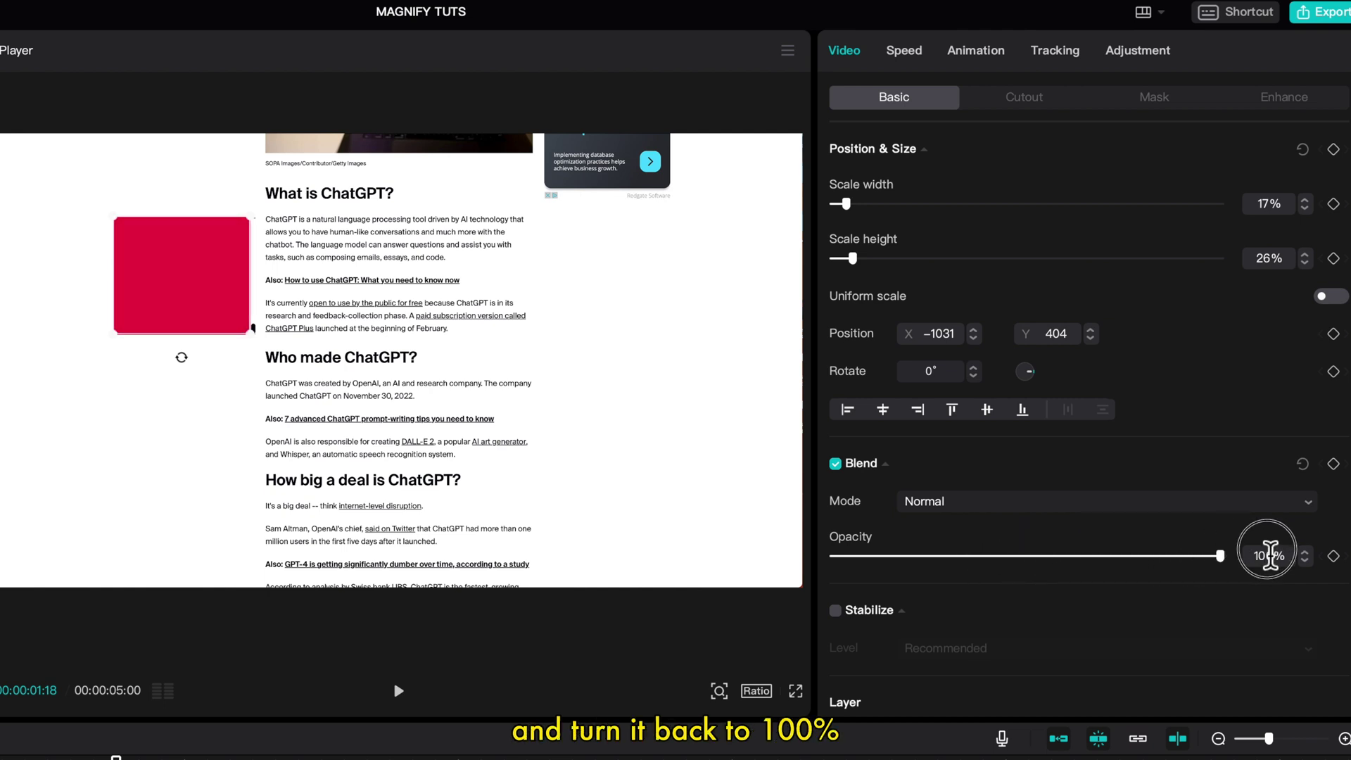
Add a reversed Rectangle mask sized 1695 × 954 so the red box becomes a frame around the table of contents
click(1158, 98)
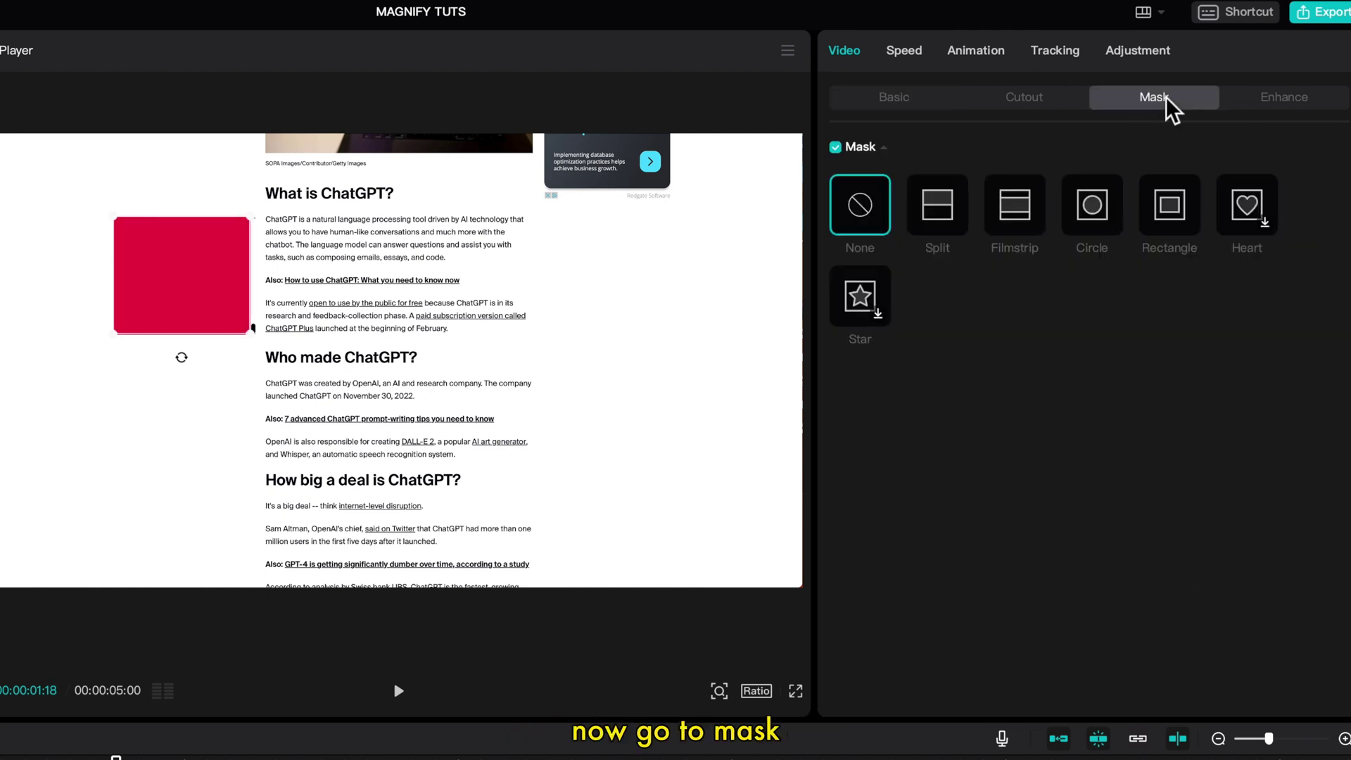
click(1165, 211)
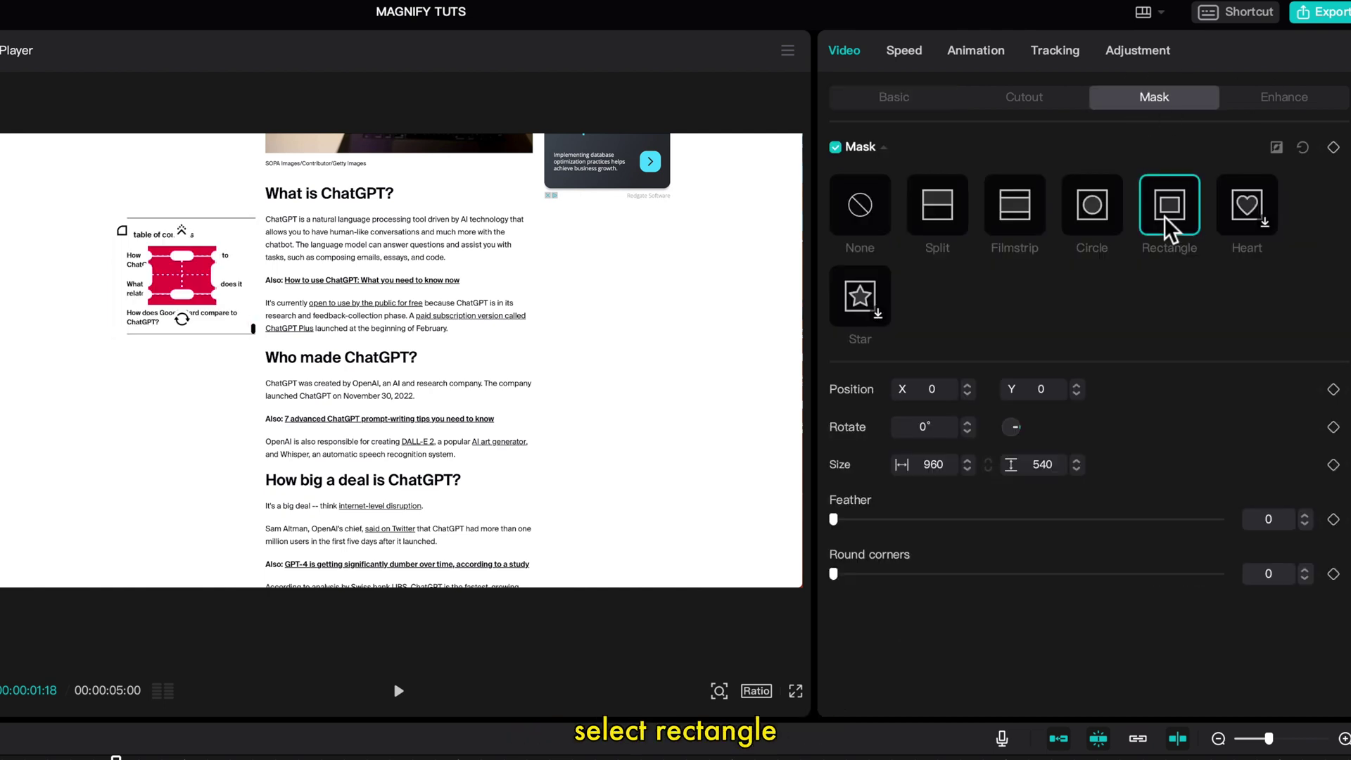
click(1288, 160)
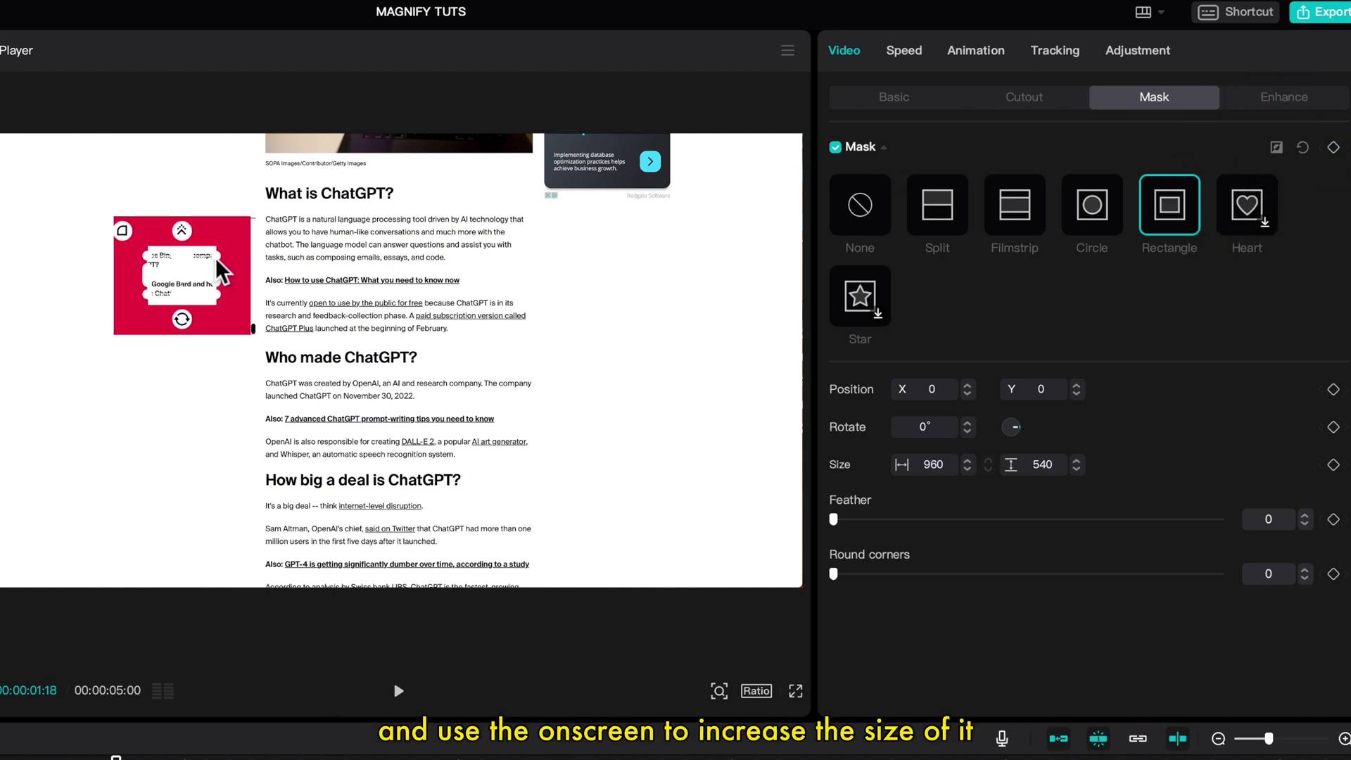
drag(217, 256, 242, 235)
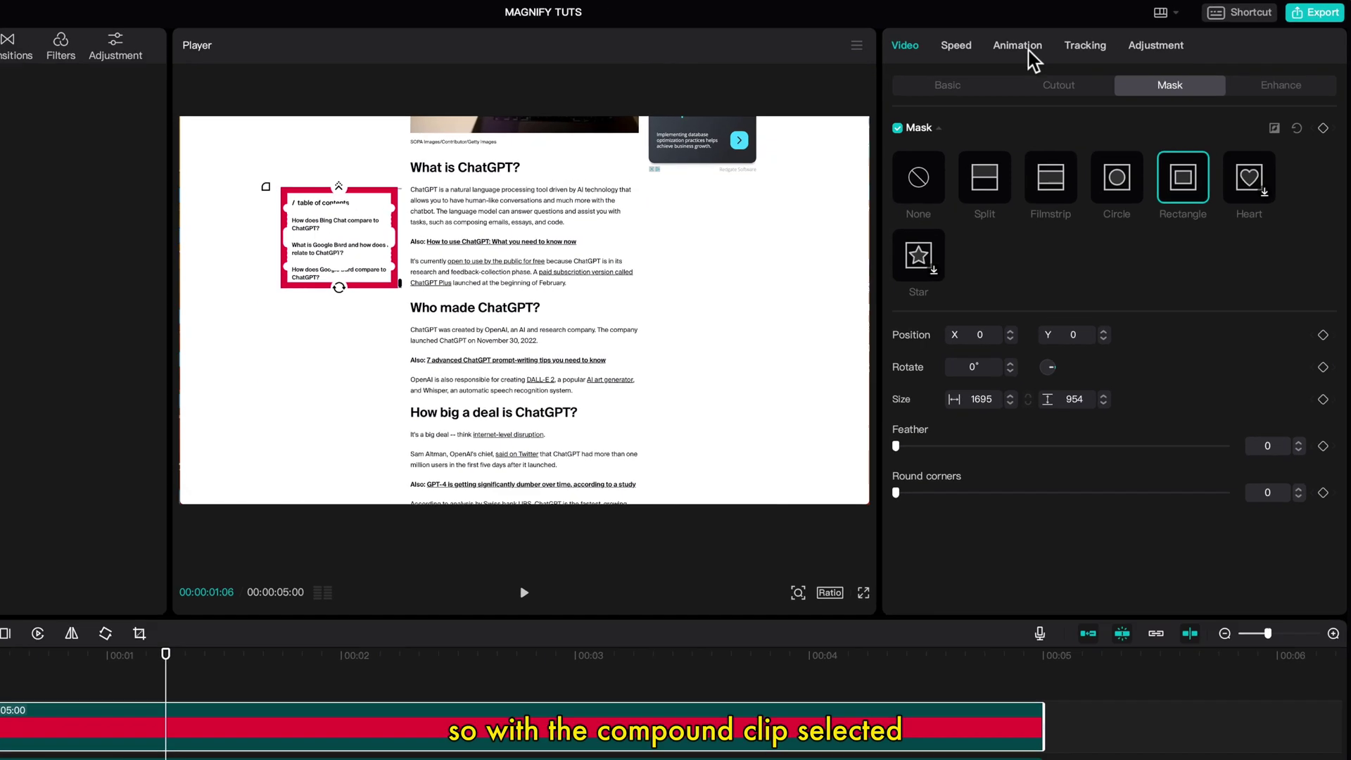
Give the red frame a Flip entrance animation with a longer duration
click(1029, 53)
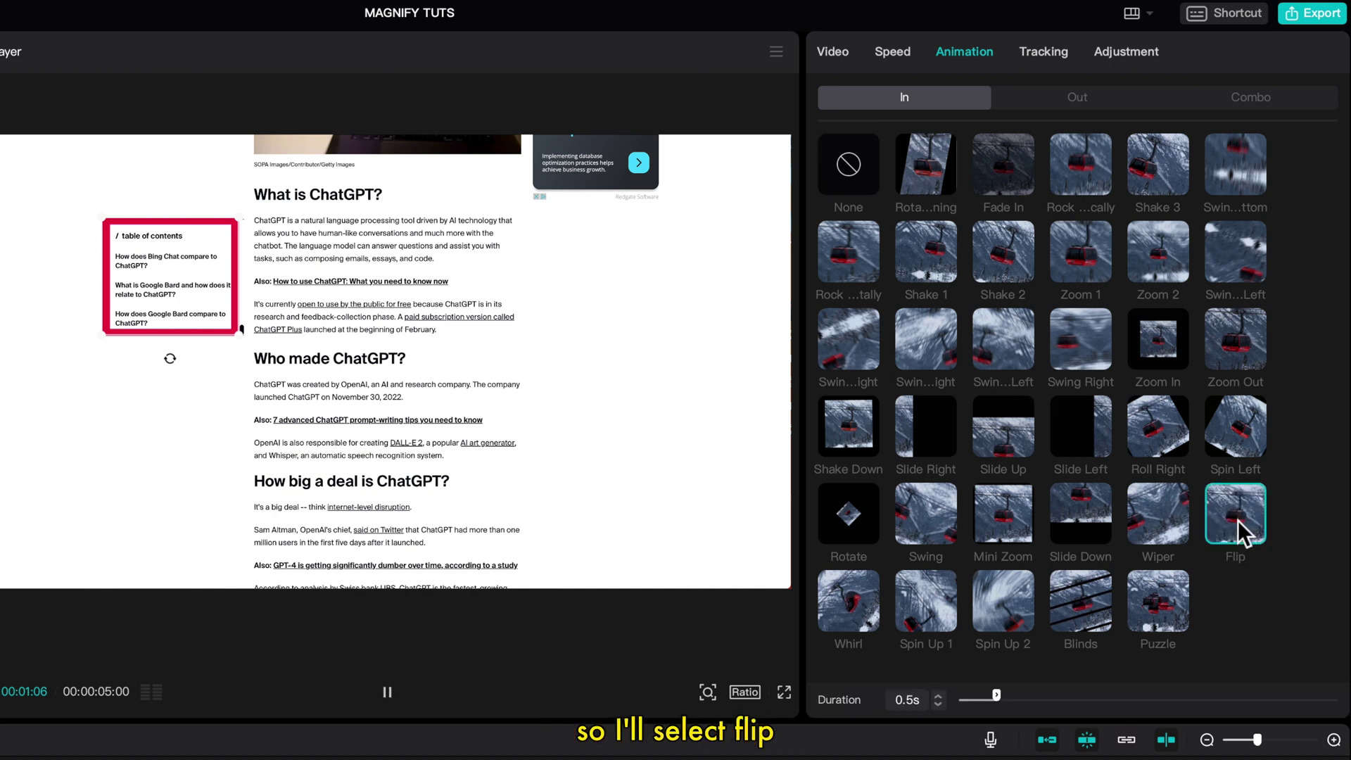
click(1239, 521)
drag(996, 695, 1046, 694)
Add a Flip exit animation to the red frame and deselect the clip
click(1077, 102)
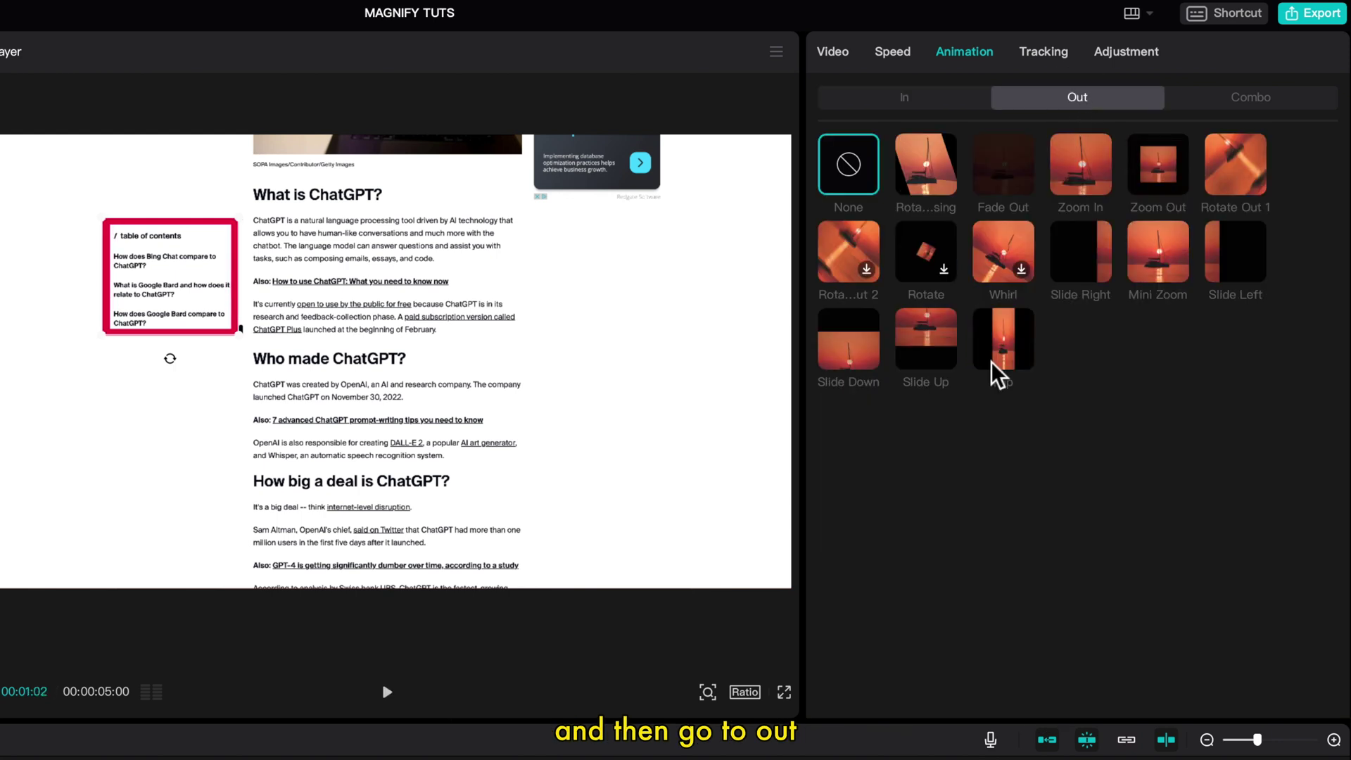
click(1002, 352)
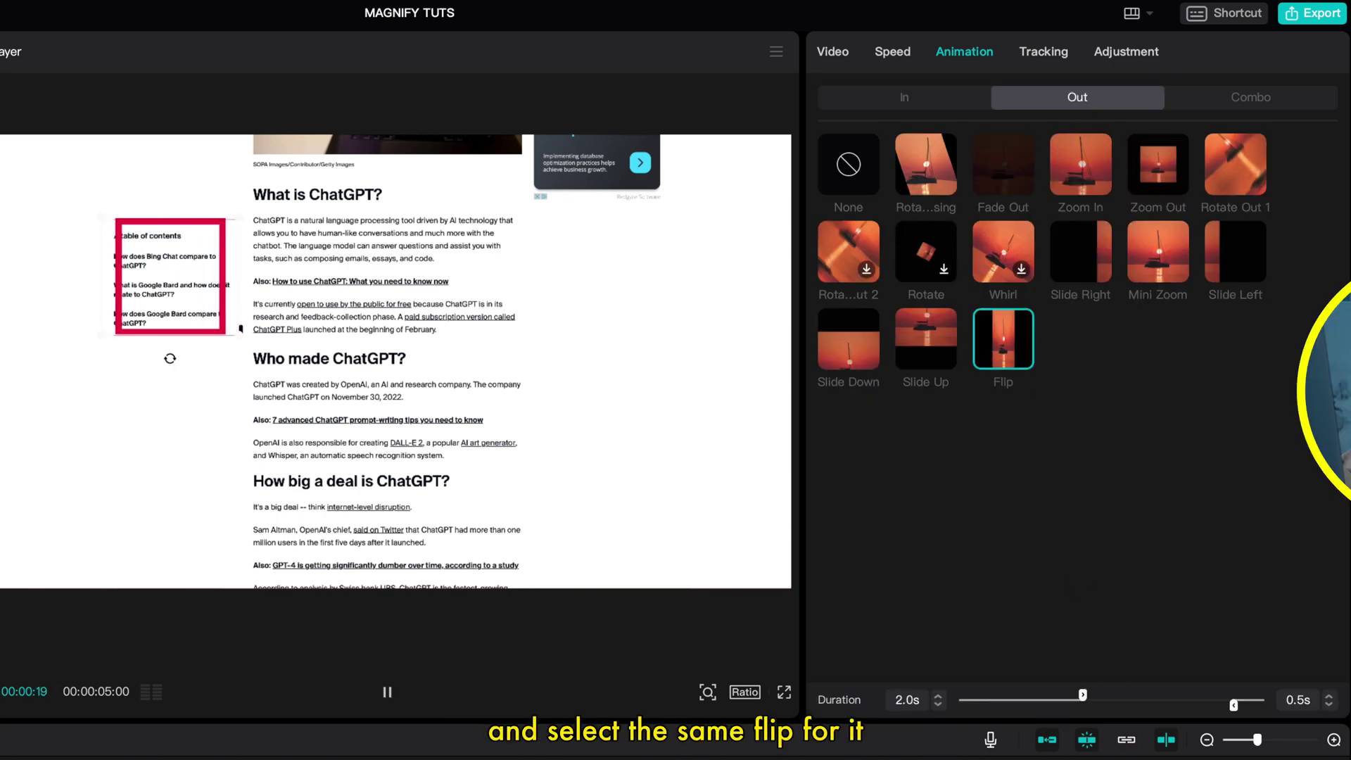
key(Escape)
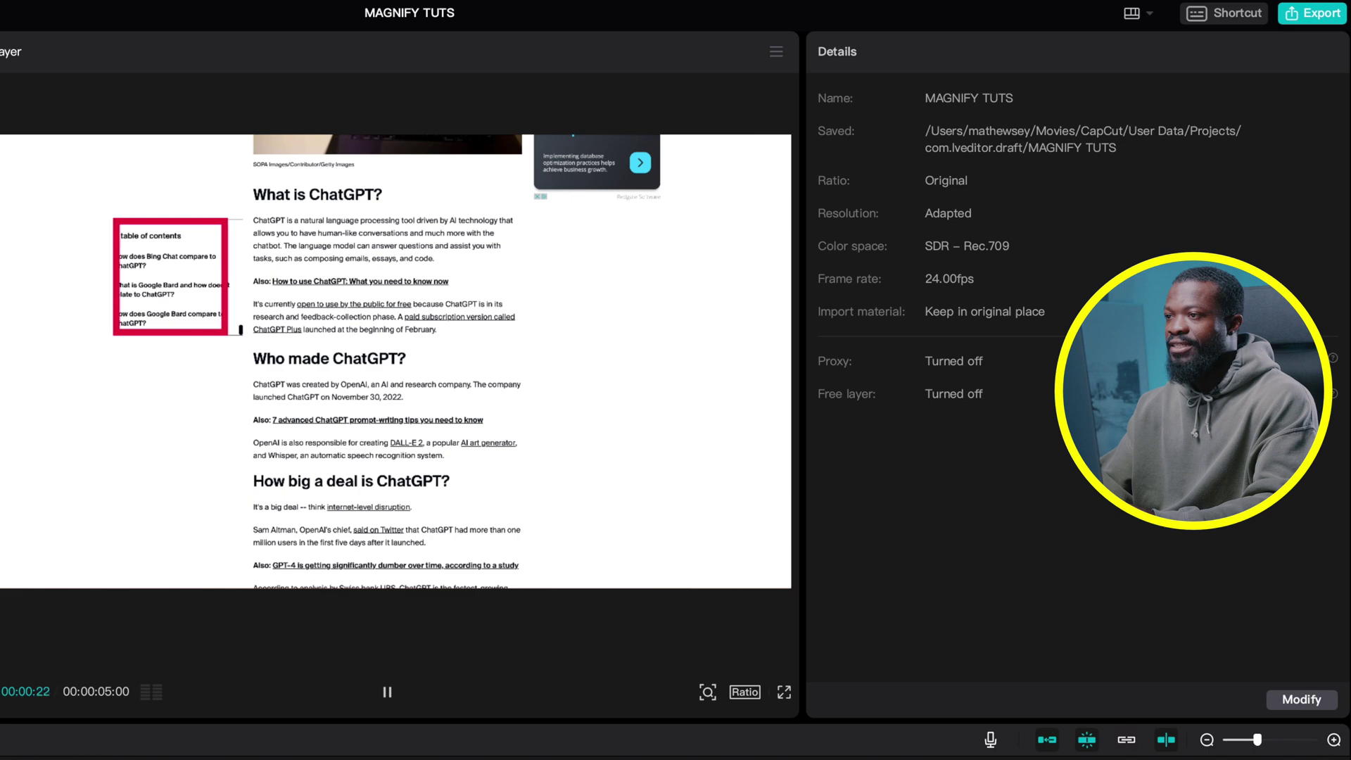